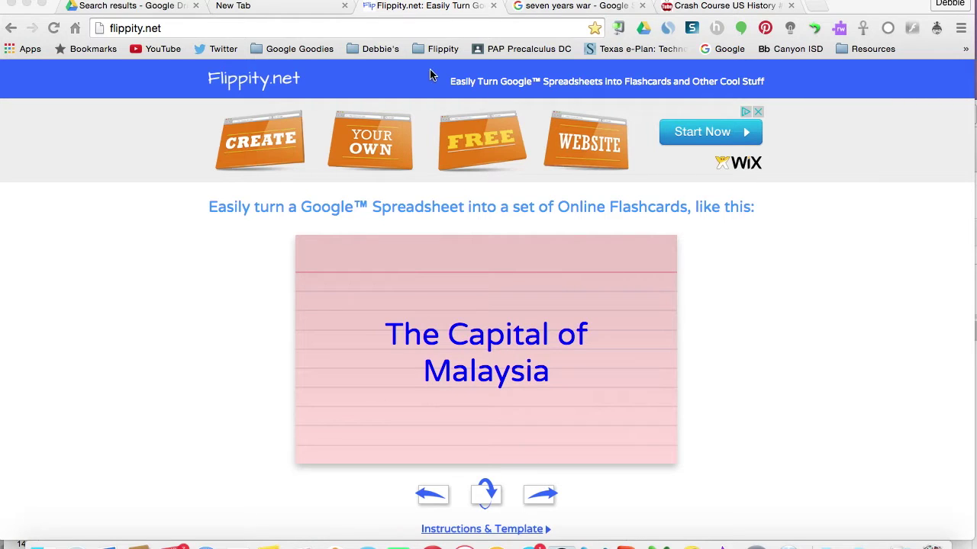
# - Switch from the Flippity demo to the blank new tab with Google search
pyautogui.click(319, 10)
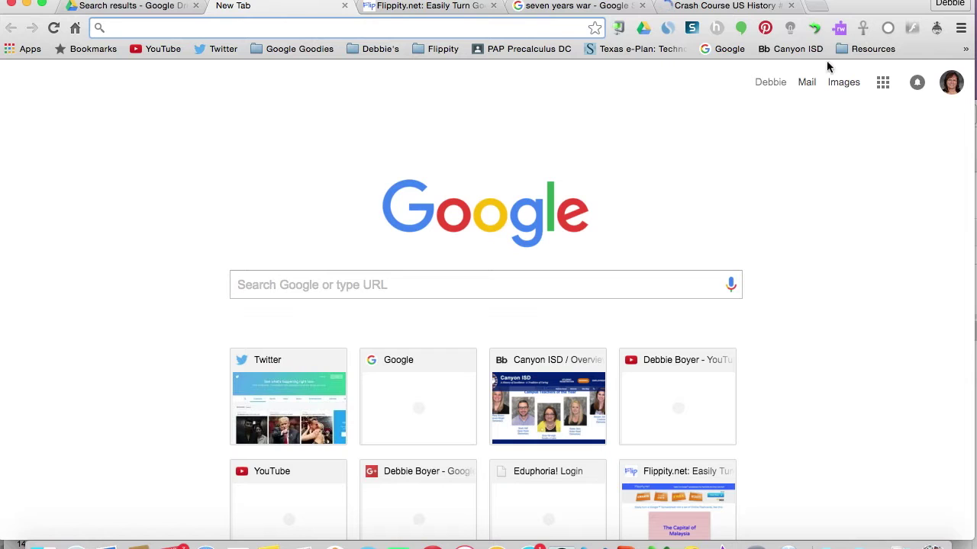
# - Return to the Flippity demo and flip the Kuala Lumpur and 1492 sample cards
pyautogui.click(432, 8)
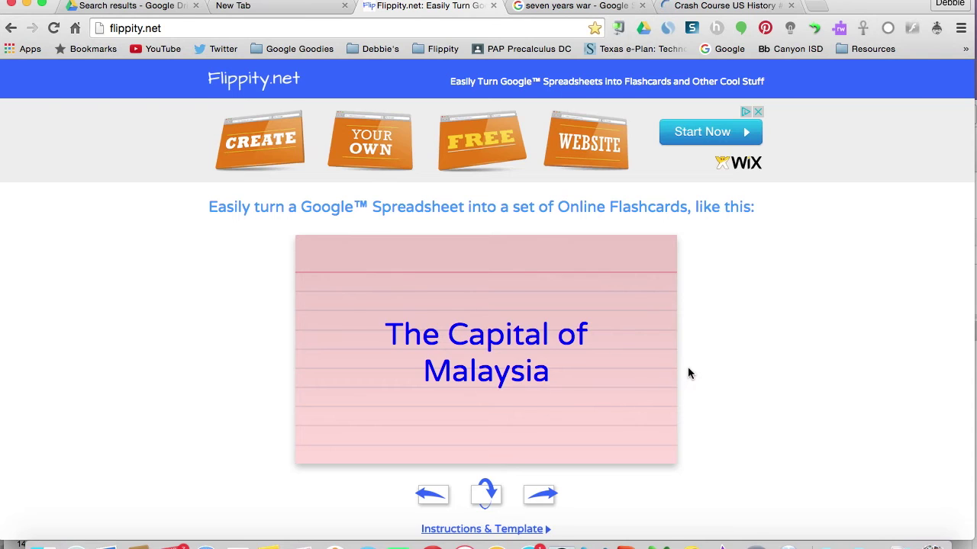
pyautogui.scroll(-2, 730, 359)
pyautogui.scroll(-1, 730, 359)
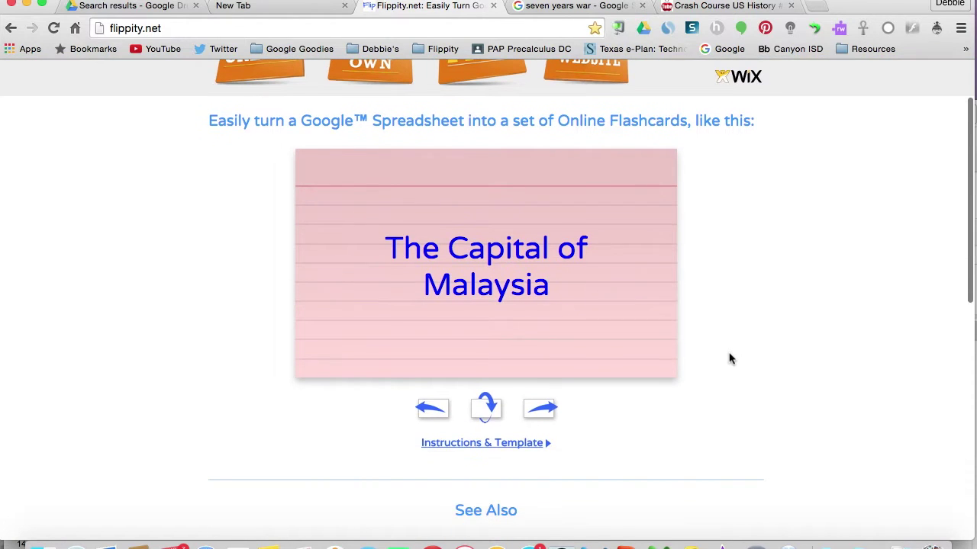
pyautogui.click(492, 412)
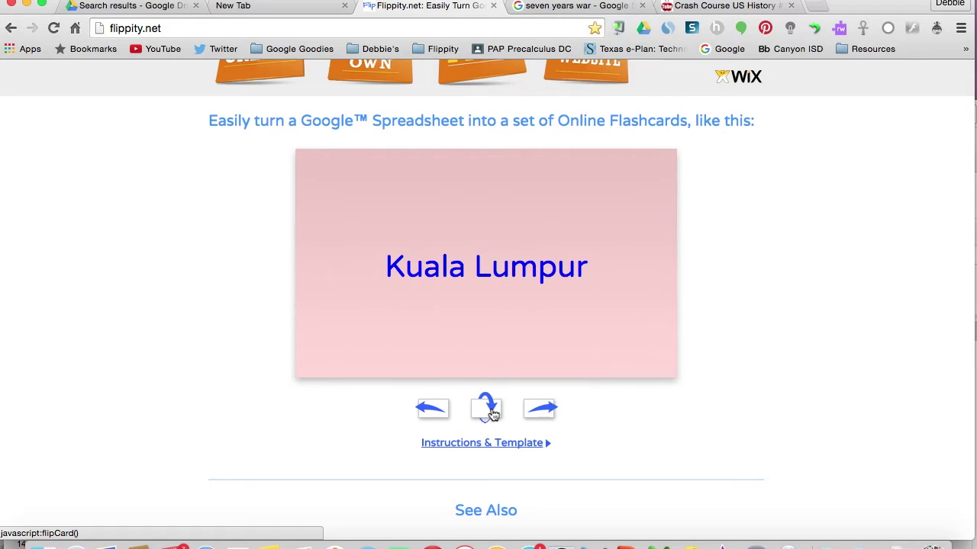
pyautogui.click(542, 412)
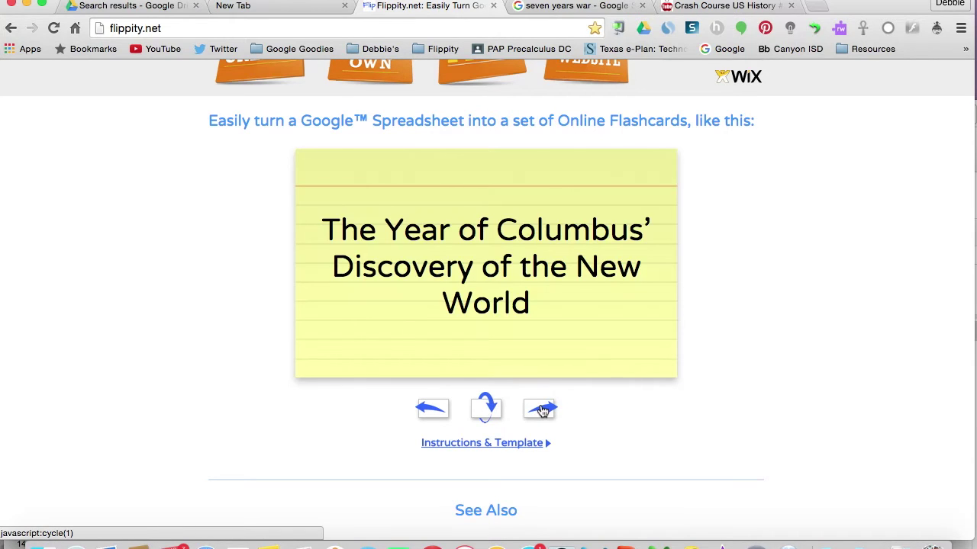
pyautogui.click(487, 410)
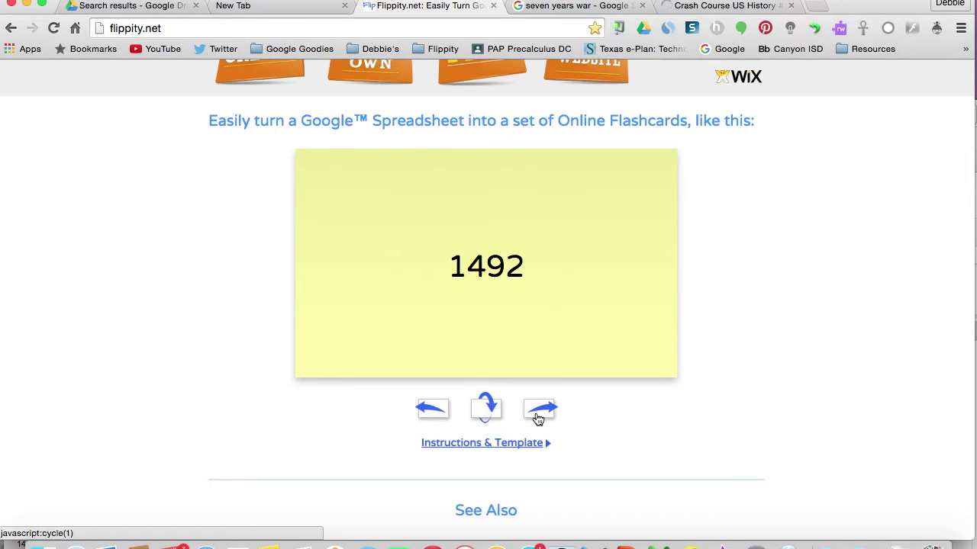
pyautogui.click(537, 418)
# - Flip the Van Gogh portrait and atomic number 3 video cards, then go to the Instructions & Template page
pyautogui.click(537, 418)
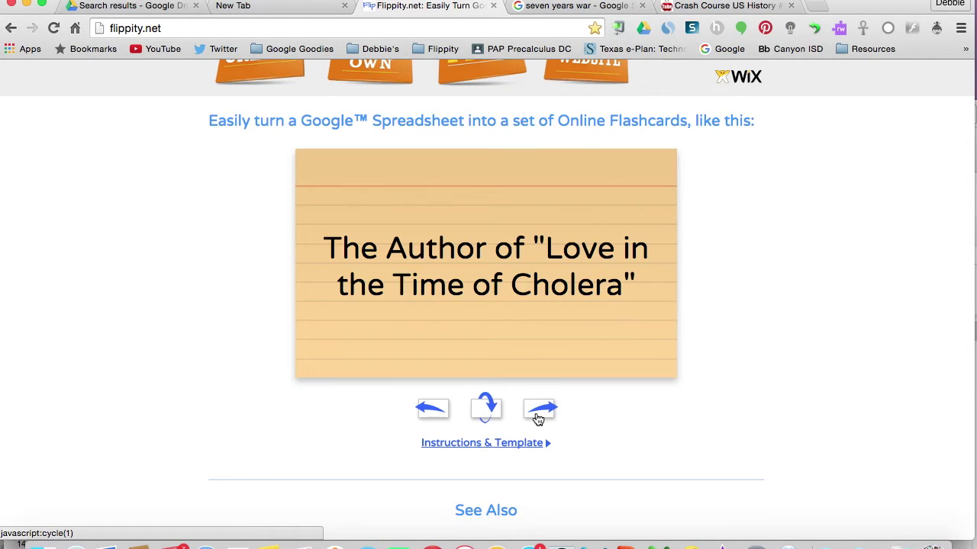
pyautogui.click(537, 418)
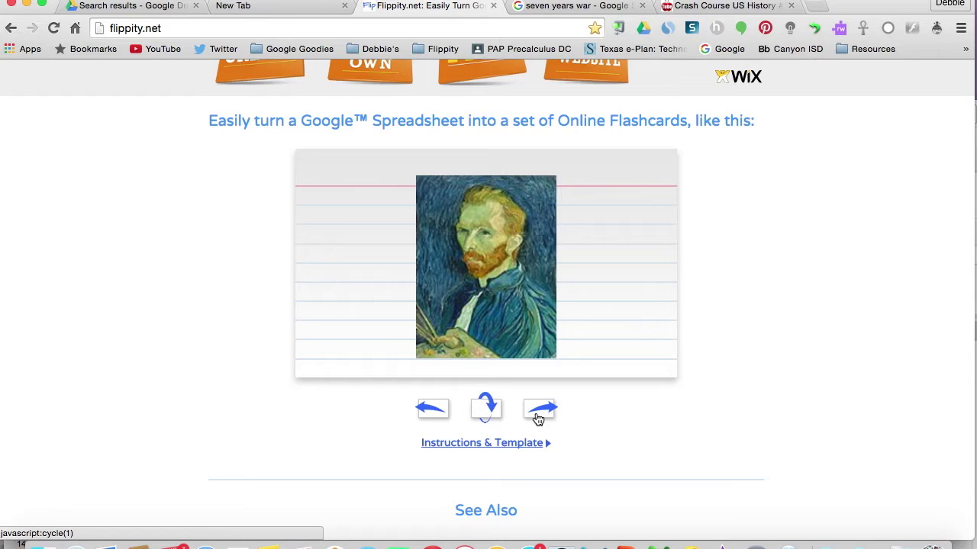
pyautogui.click(494, 409)
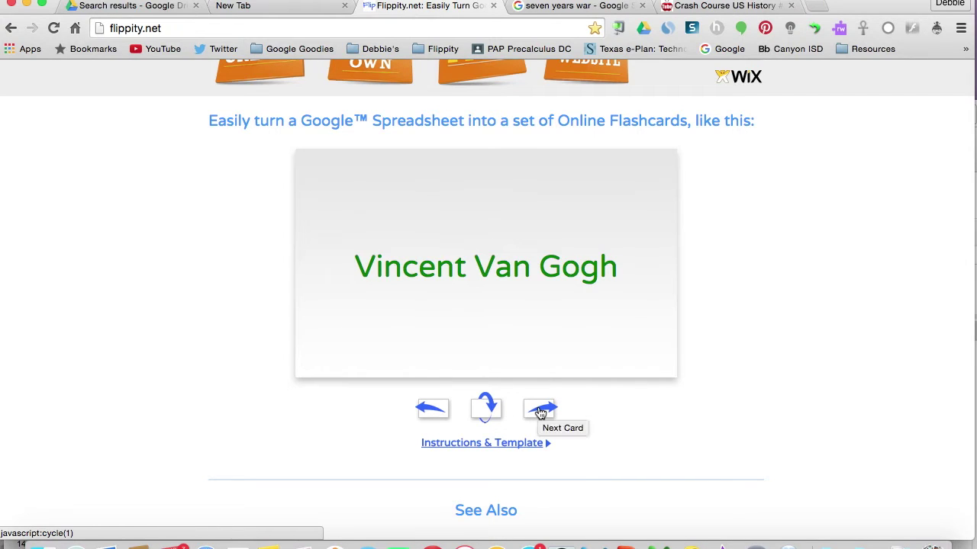
pyautogui.click(539, 412)
pyautogui.click(539, 412)
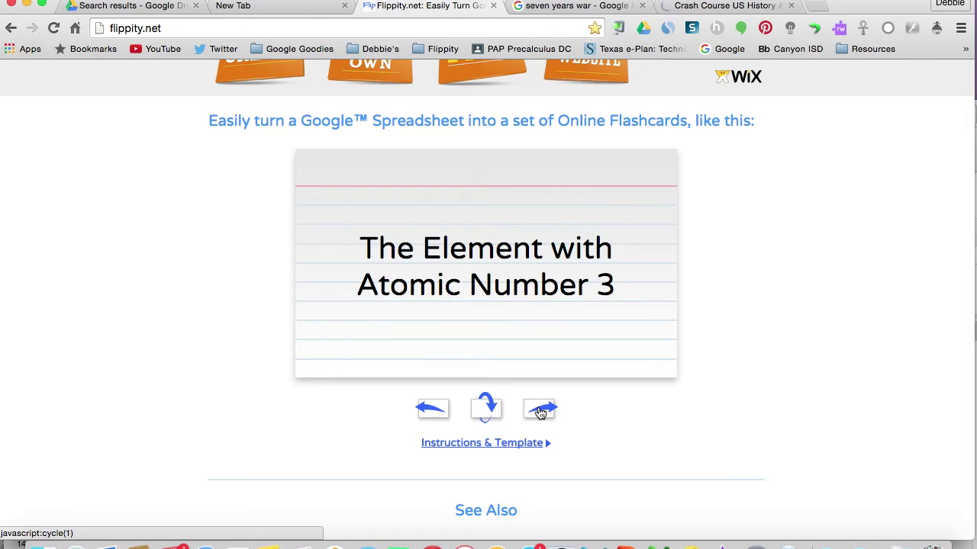
pyautogui.click(487, 407)
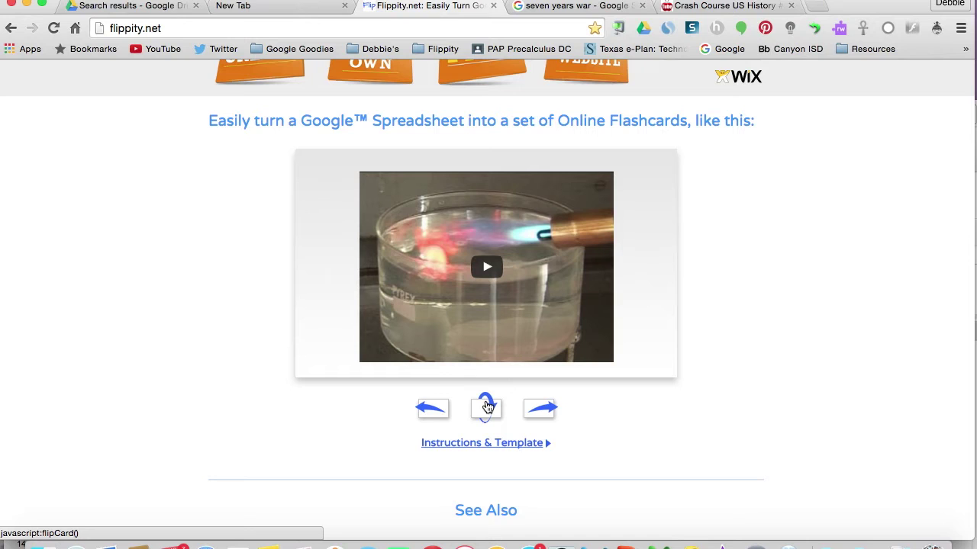
pyautogui.scroll(-3, 639, 408)
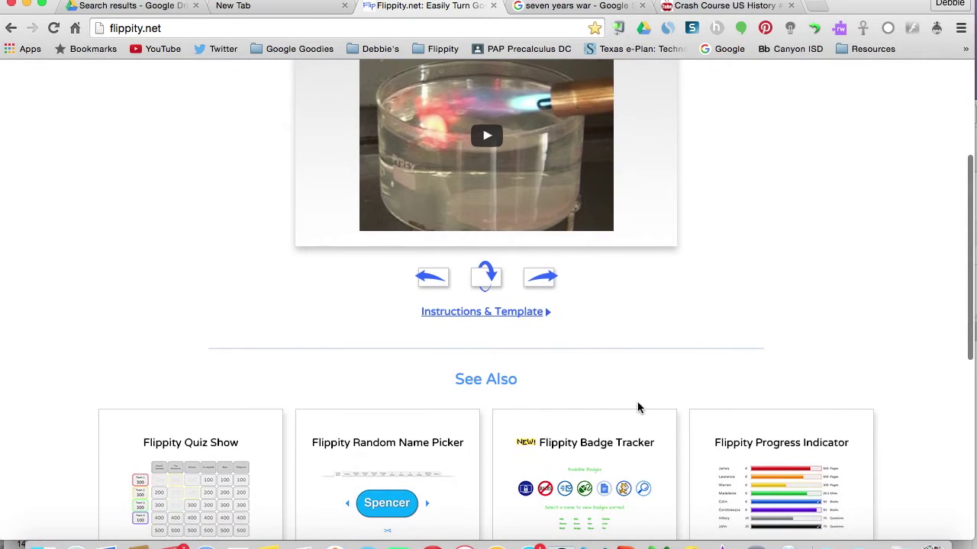
pyautogui.click(499, 315)
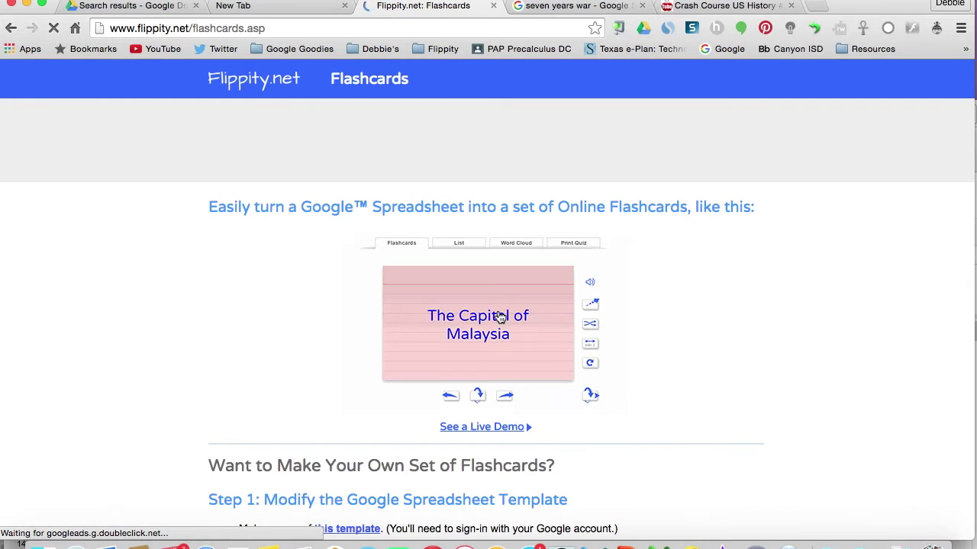
# - Make a personal copy of the Flippity.net Flashcards Template spreadsheet
pyautogui.scroll(-8, 743, 309)
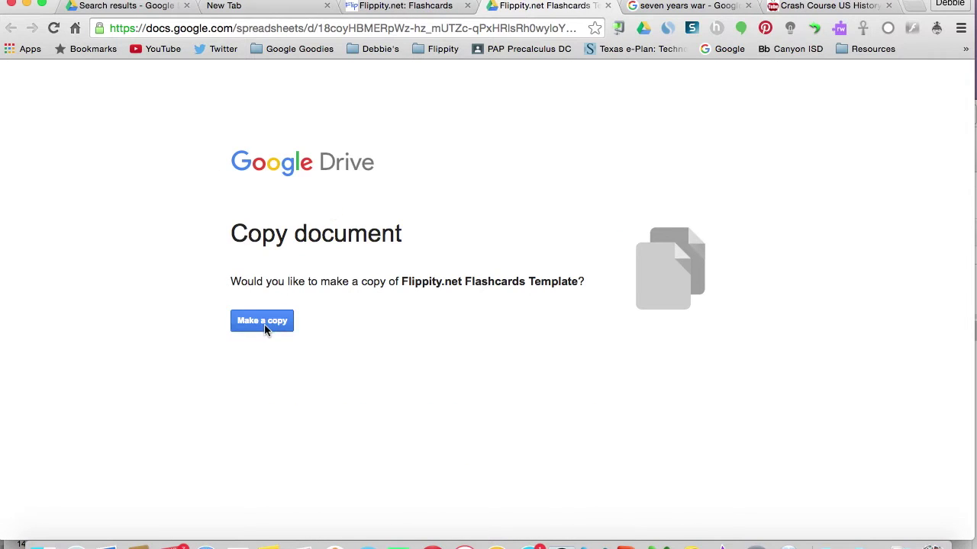
pyautogui.click(261, 322)
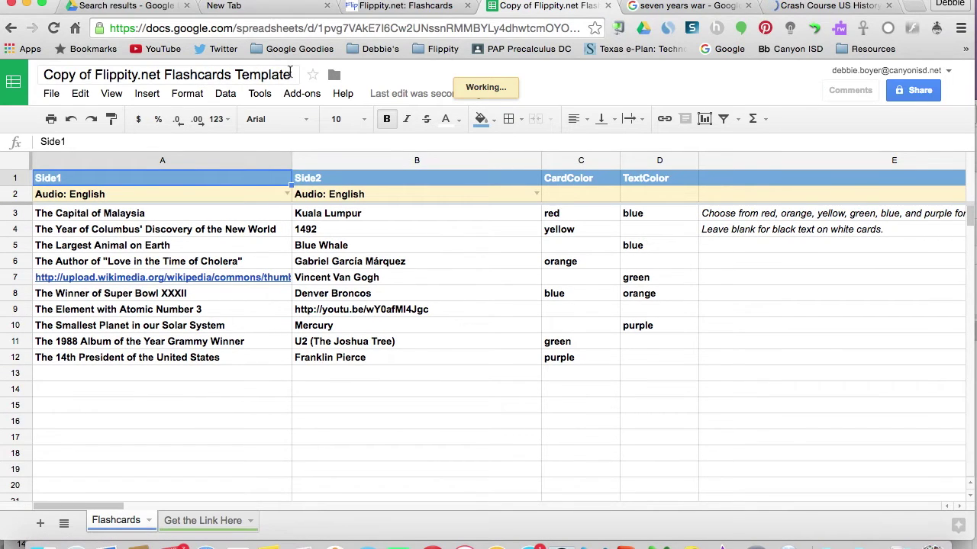
pyautogui.click(259, 69)
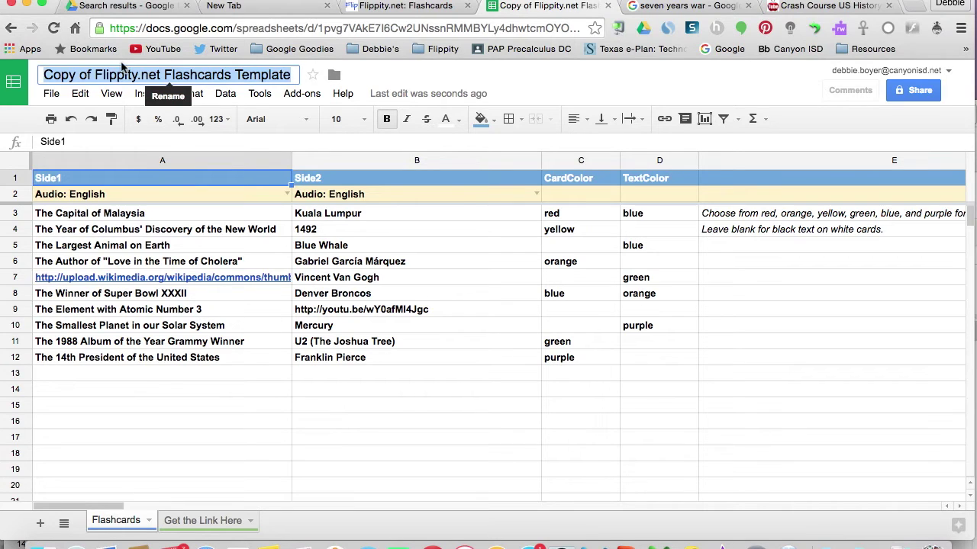
# - Retitle the template copy 'Seven Years' War Flippity' and select the sample cards A3:B12
pyautogui.write('Seven ')
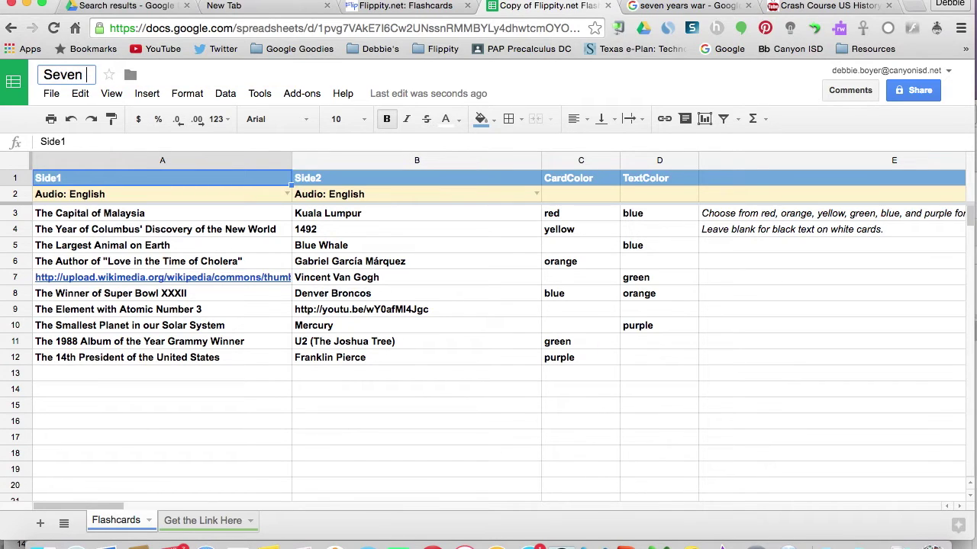
pyautogui.write('Years')
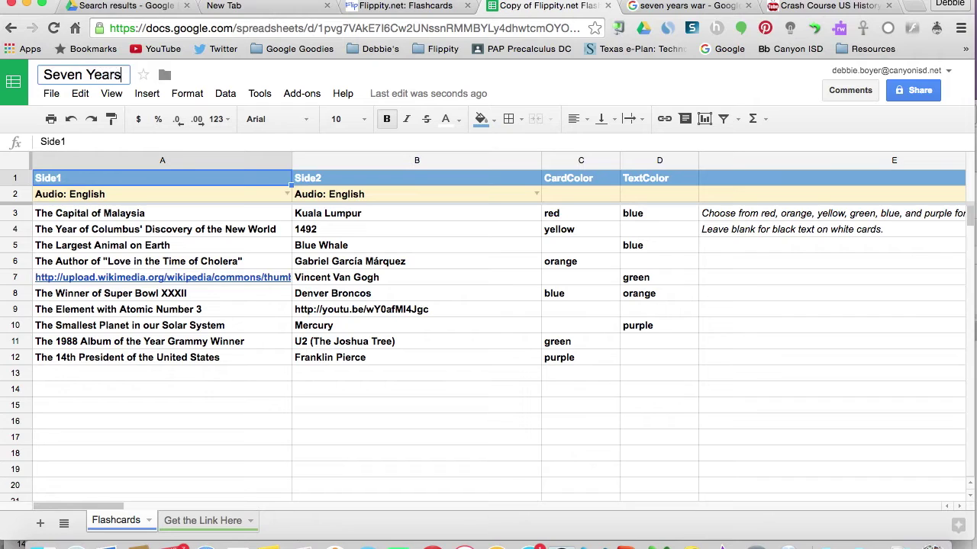
pyautogui.write("' War Fli")
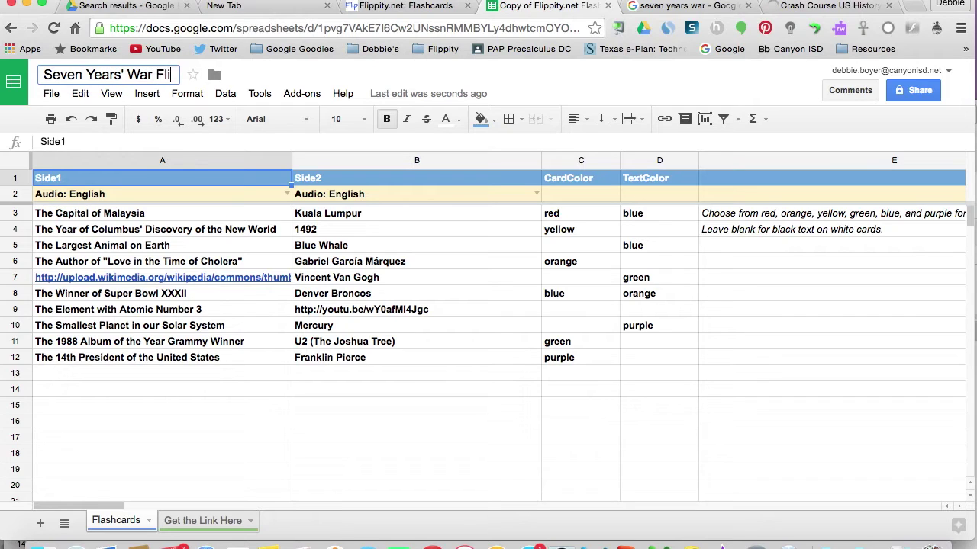
pyautogui.write('ppity')
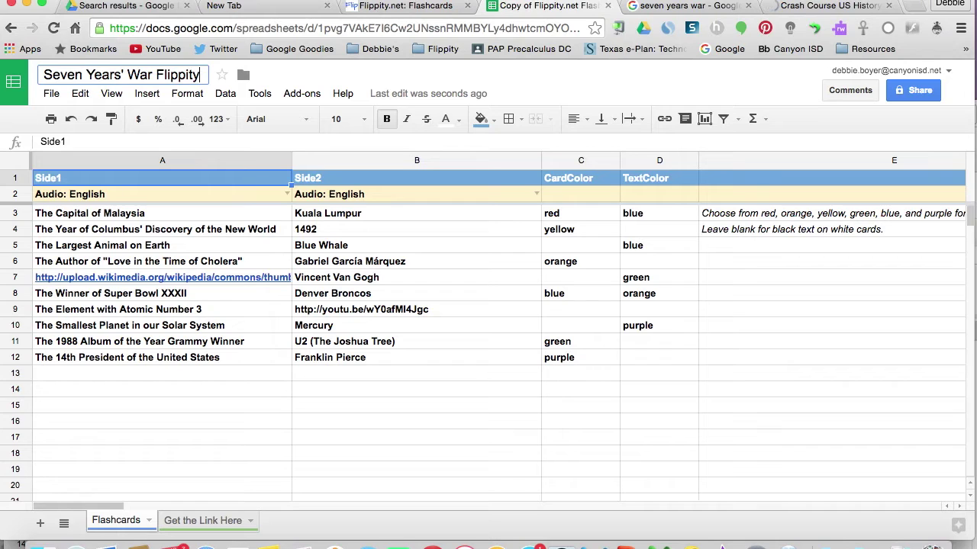
pyautogui.press('Return')
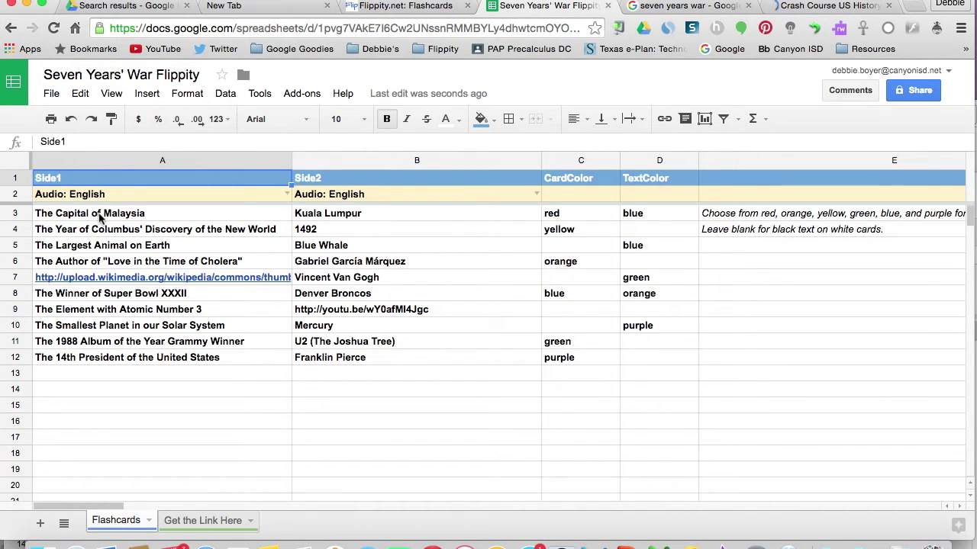
pyautogui.moveTo(99, 217); pyautogui.dragTo(381, 363)
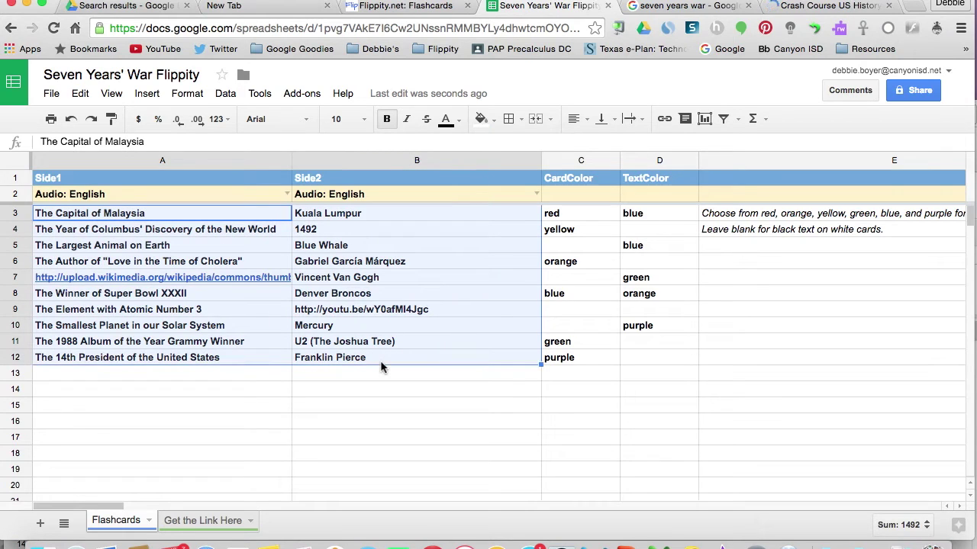
# - Delete the sample questions and answers in A3:B12, then check C3 and the Side1 audio languages
pyautogui.press('BackSpace')
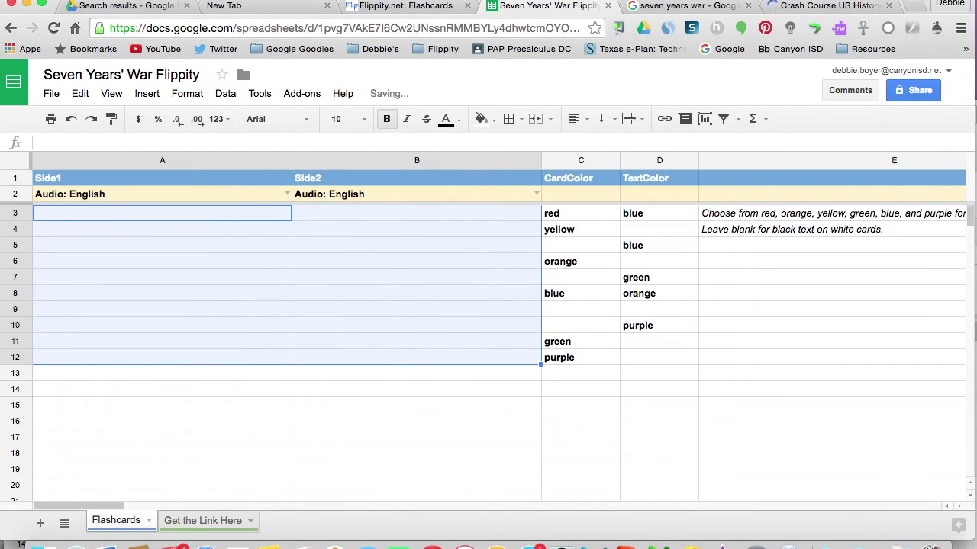
pyautogui.click(580, 214)
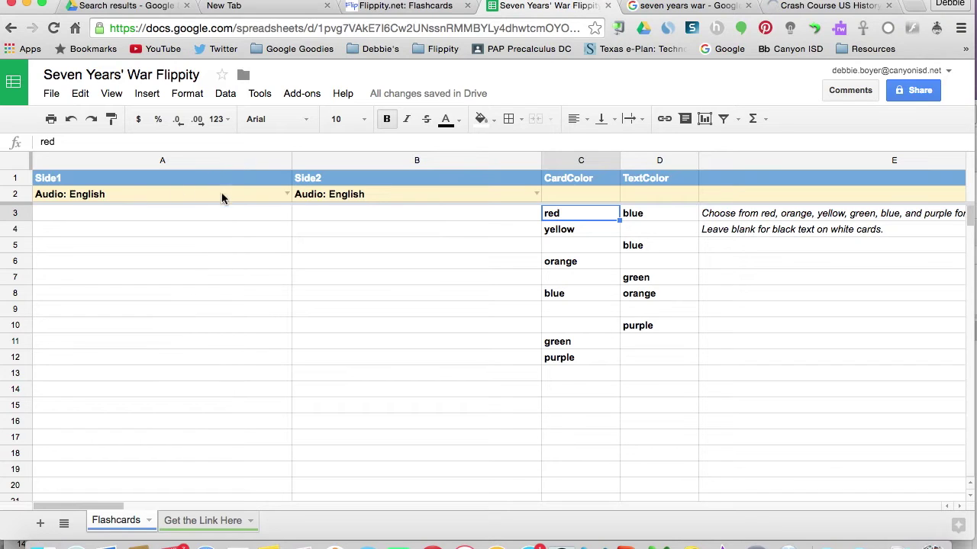
pyautogui.click(287, 195)
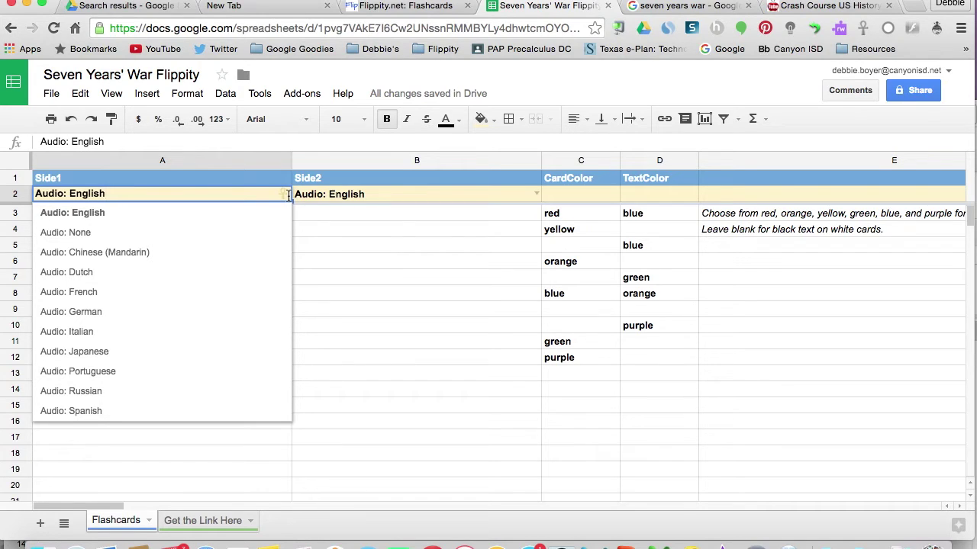
pyautogui.click(372, 278)
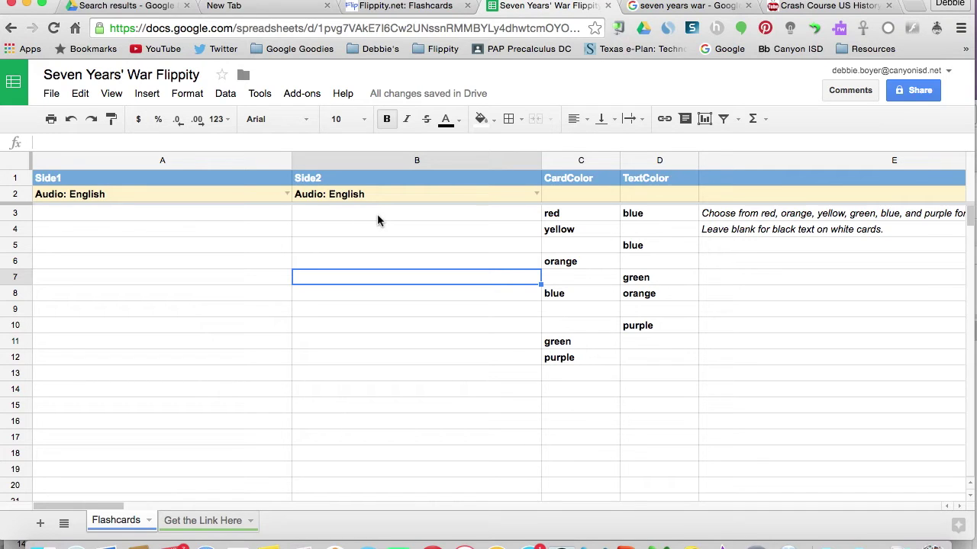
pyautogui.doubleClick(234, 215)
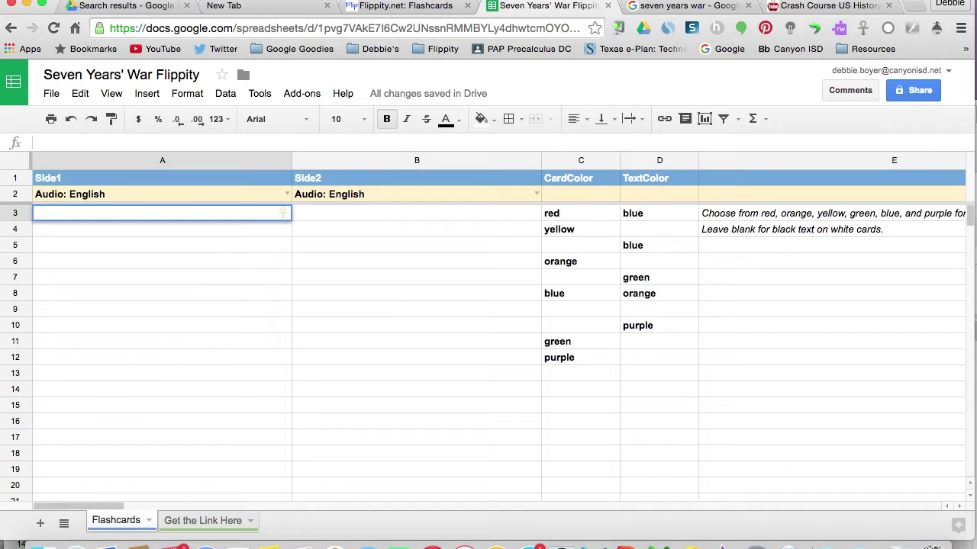
# - Enter 'What countries were involved in the Seven Years' War?' in A3 and a wrapped pasted answer in B3
pyautogui.write('What countries were invo')
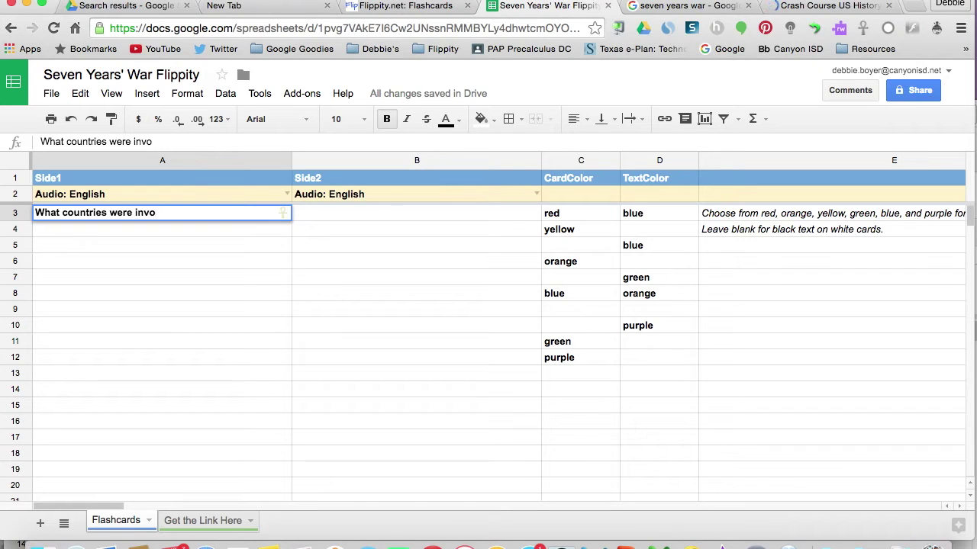
pyautogui.write('lved in  the Seven Ye')
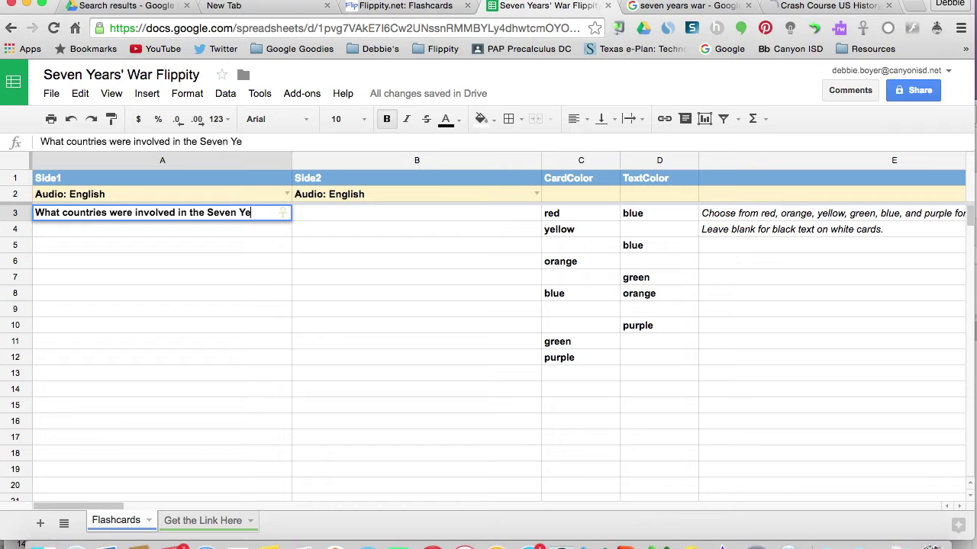
pyautogui.write("ars' War?")
pyautogui.press('Tab')
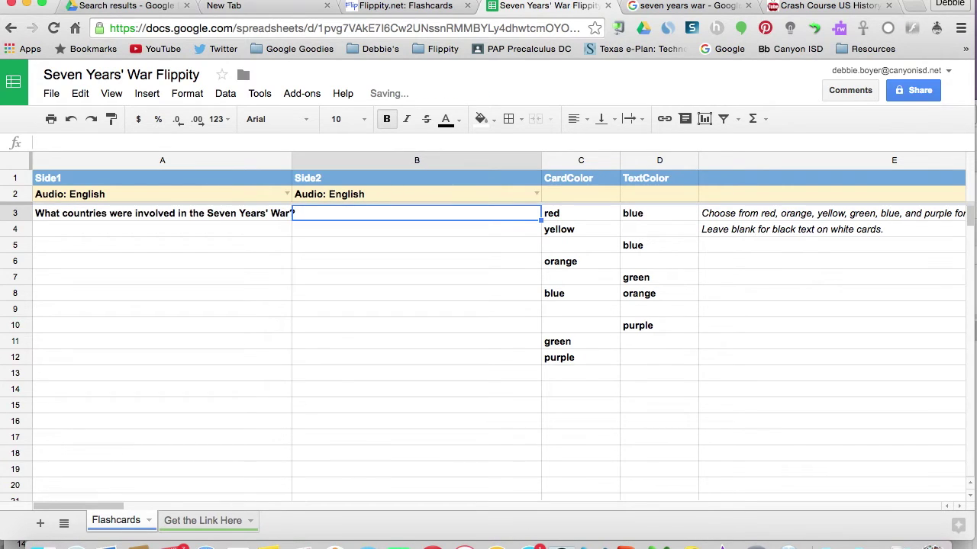
pyautogui.press('super+v')
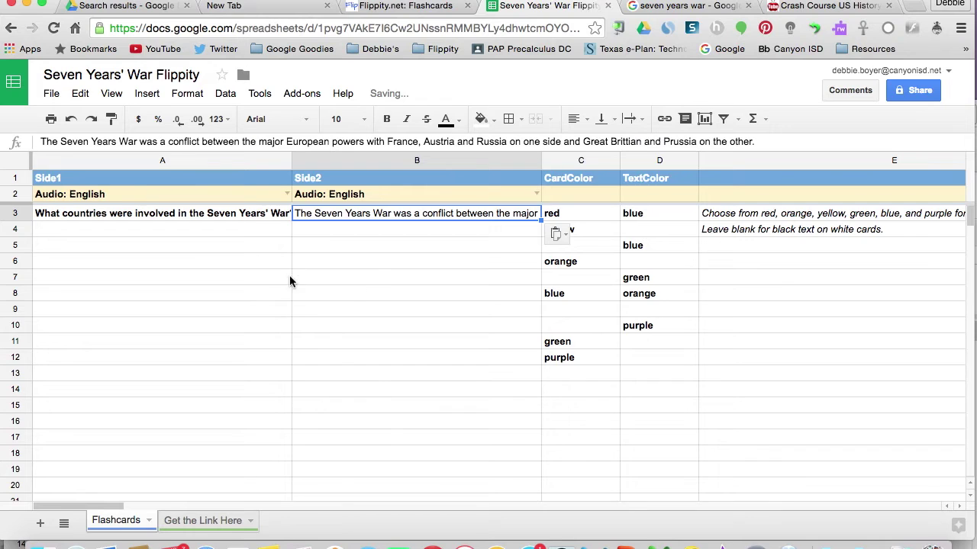
pyautogui.click(376, 277)
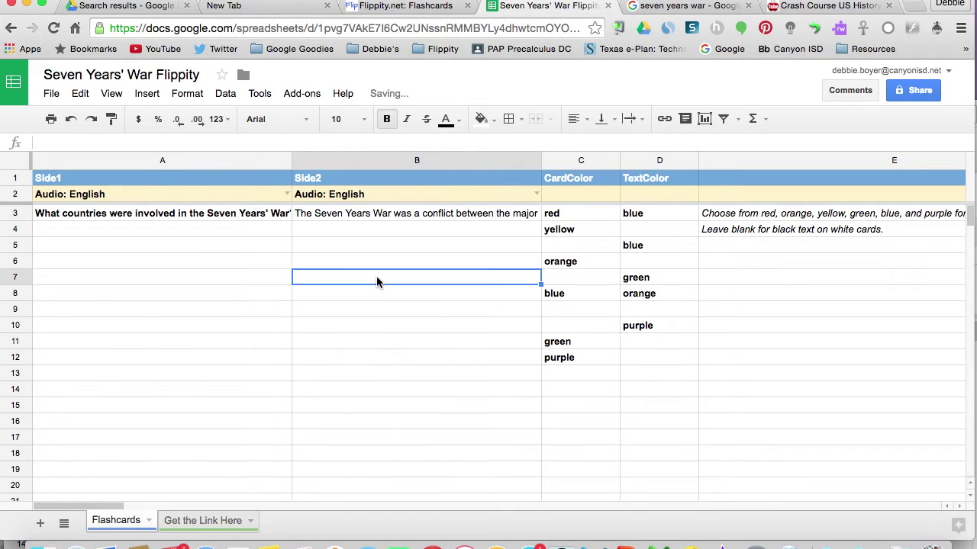
pyautogui.click(398, 214)
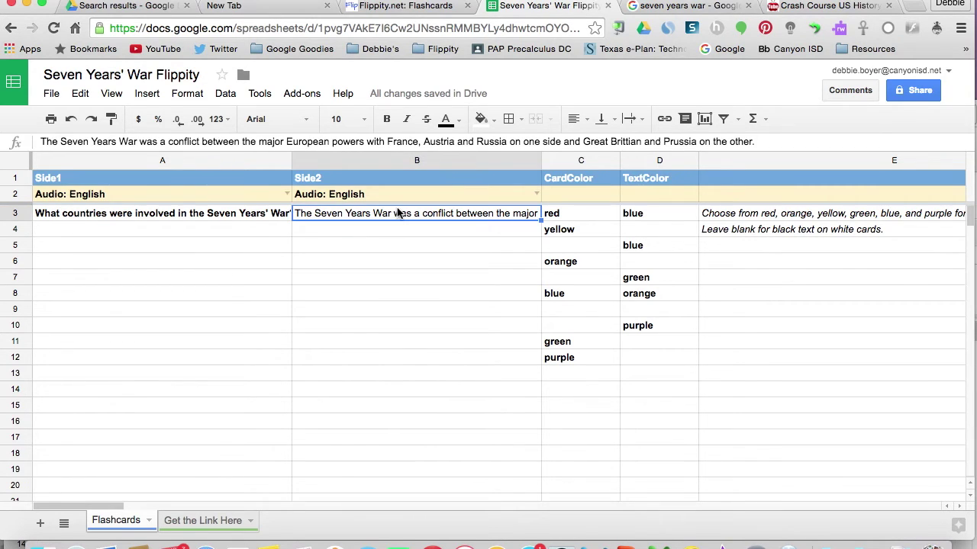
pyautogui.click(188, 94)
pyautogui.moveTo(239, 313)
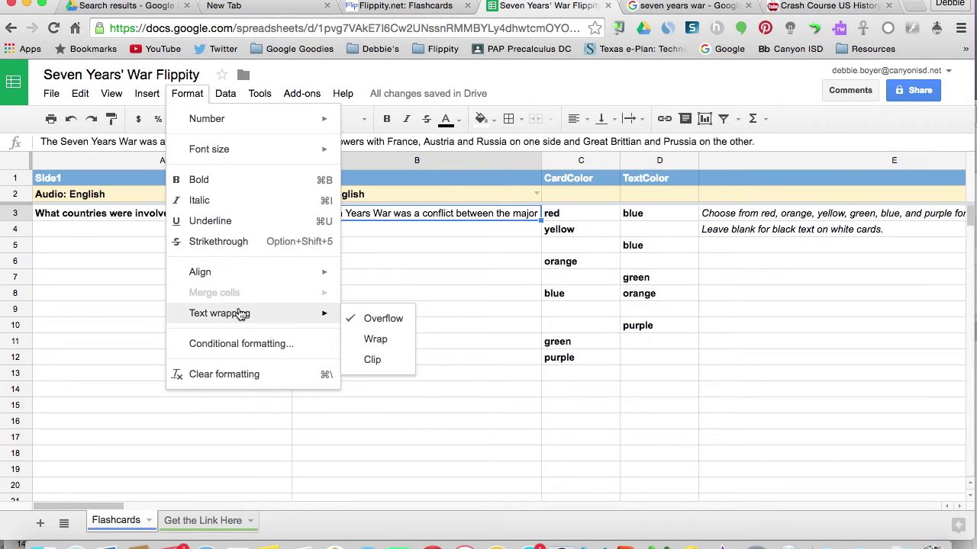
pyautogui.click(375, 340)
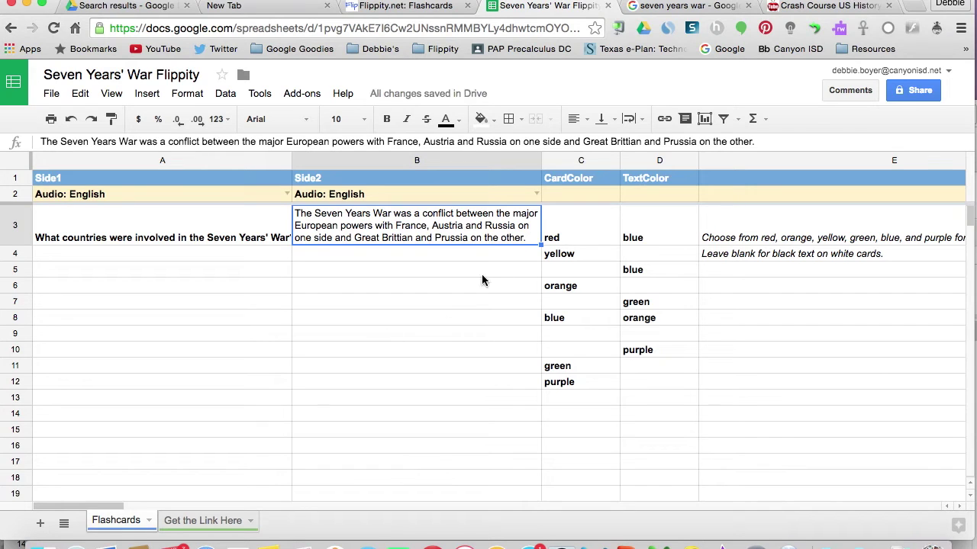
# - Set card colour C3 to white and type 'Look at the image' in A4
pyautogui.click(568, 237)
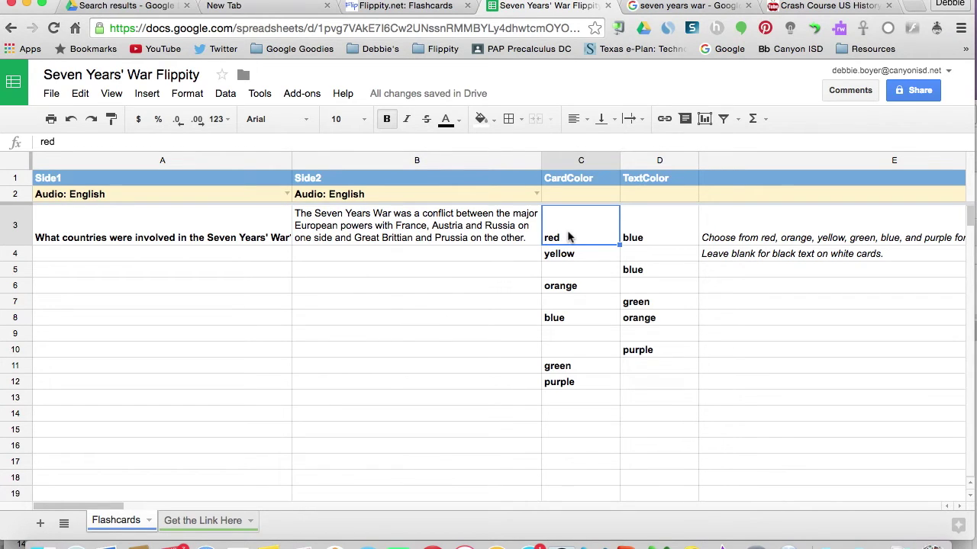
pyautogui.write('white')
pyautogui.press('Tab')
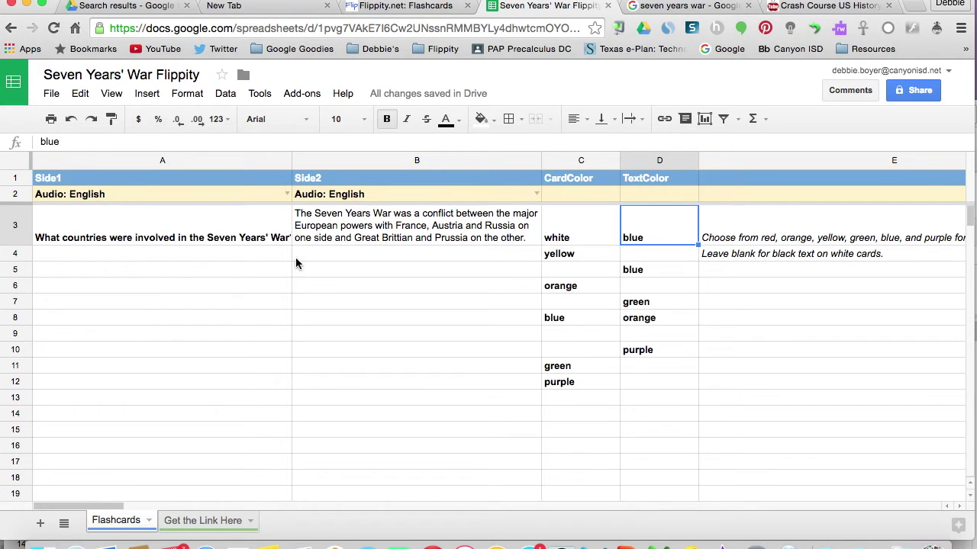
pyautogui.click(259, 259)
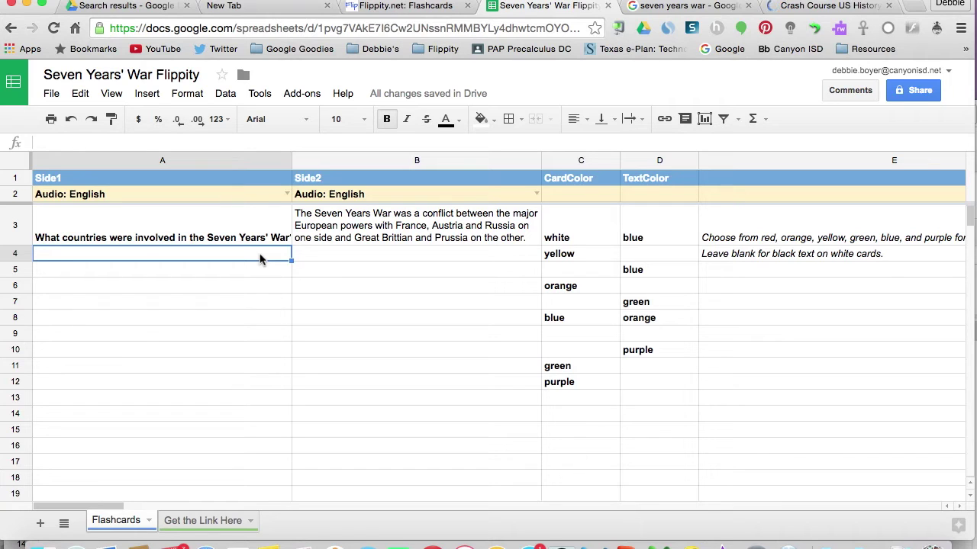
pyautogui.write('Look at the image...')
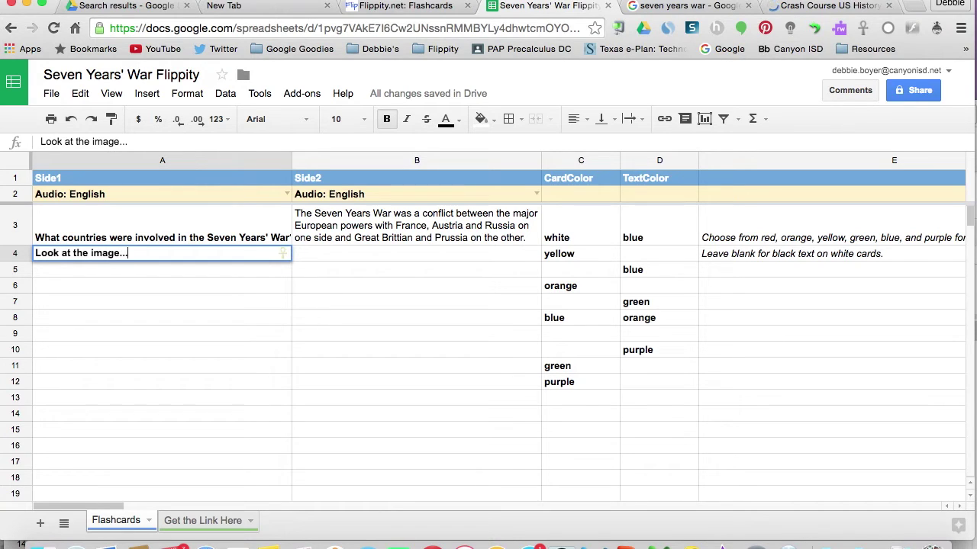
pyautogui.click(387, 255)
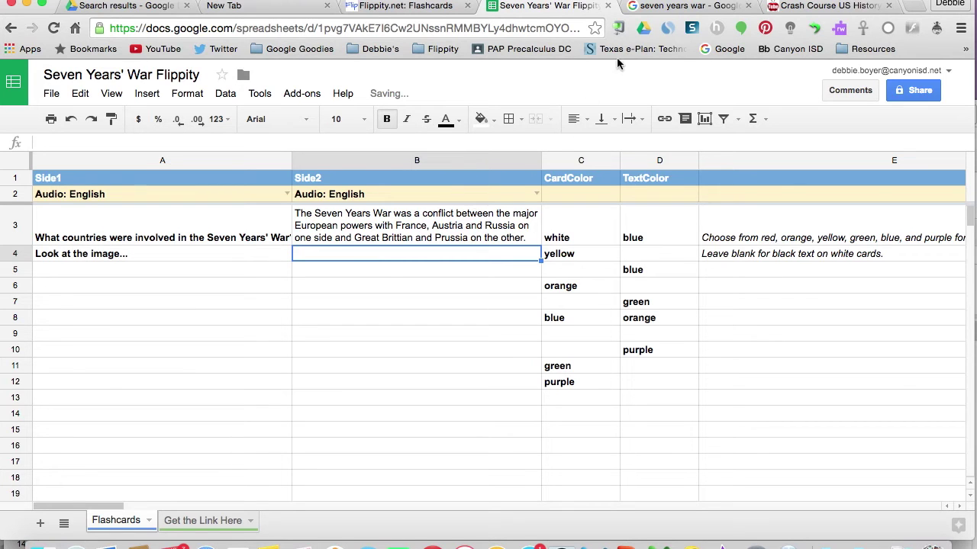
pyautogui.click(658, 7)
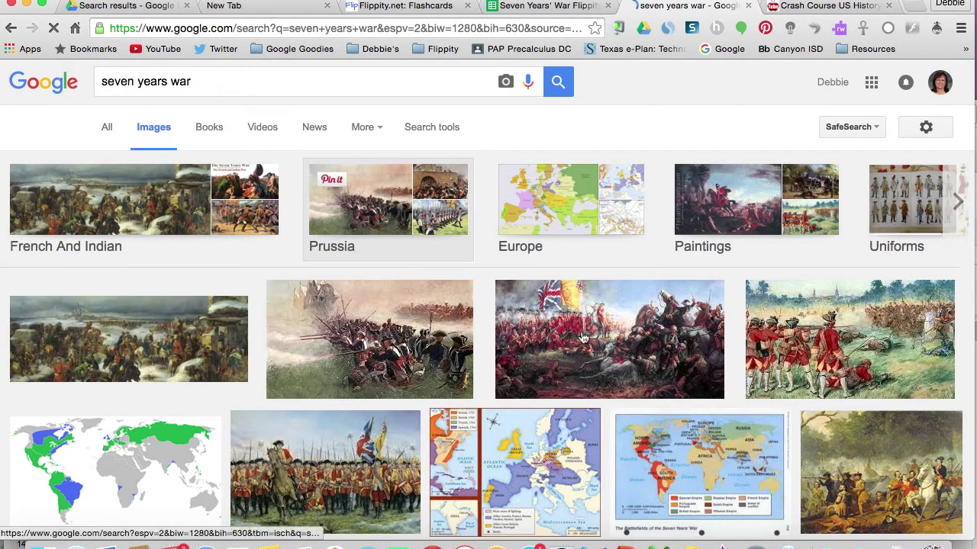
# - Open the full-size Seven Years' War battlefields map and copy its image URL
pyautogui.click(668, 441)
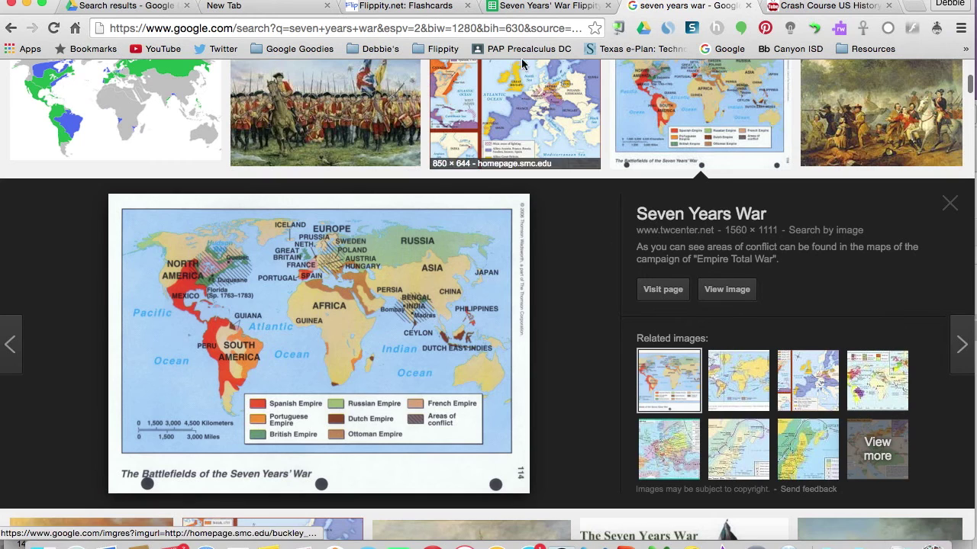
pyautogui.click(729, 290)
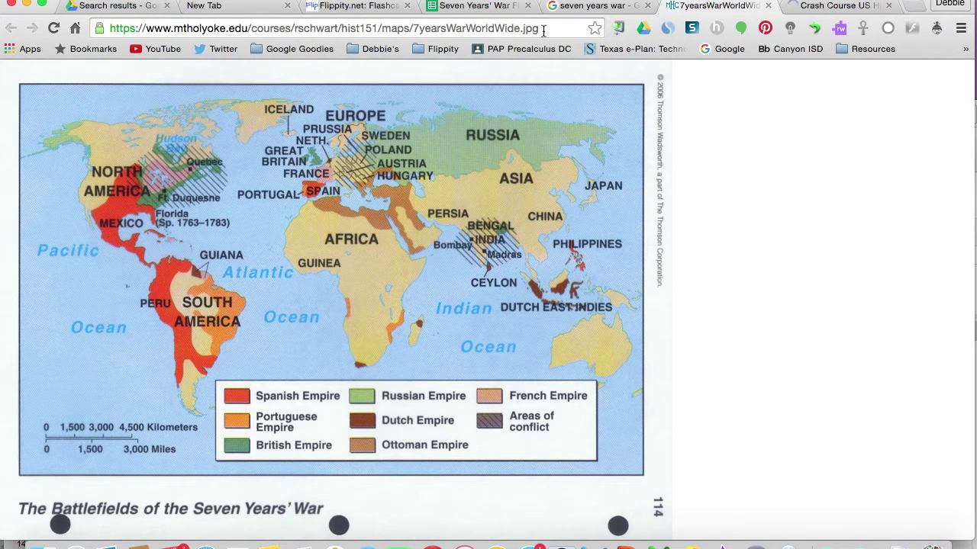
pyautogui.moveTo(543, 31); pyautogui.dragTo(109, 31)
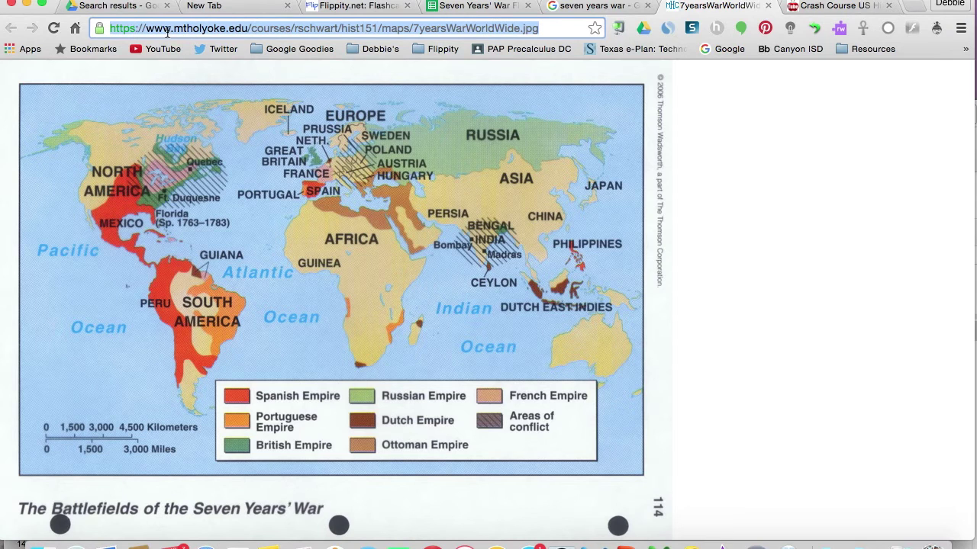
pyautogui.rightClick(167, 32)
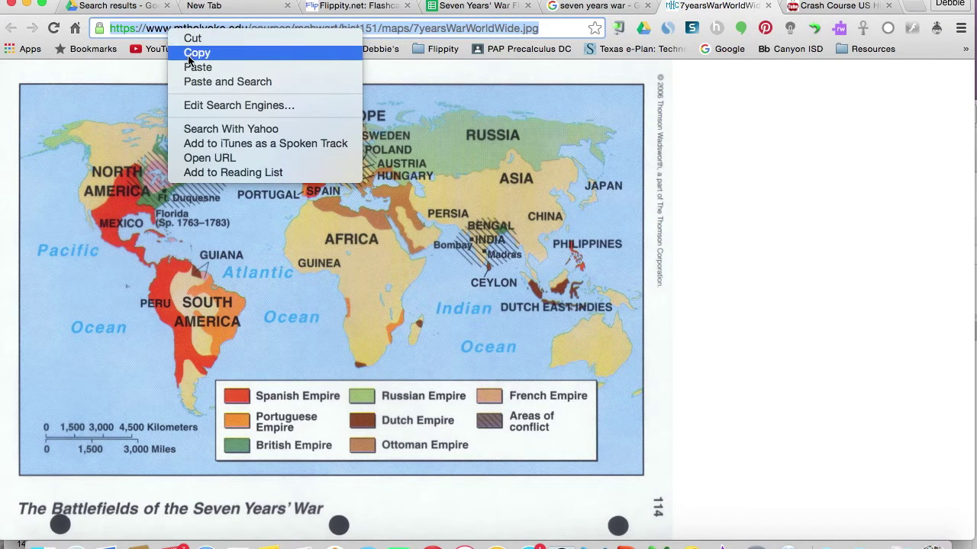
pyautogui.click(188, 52)
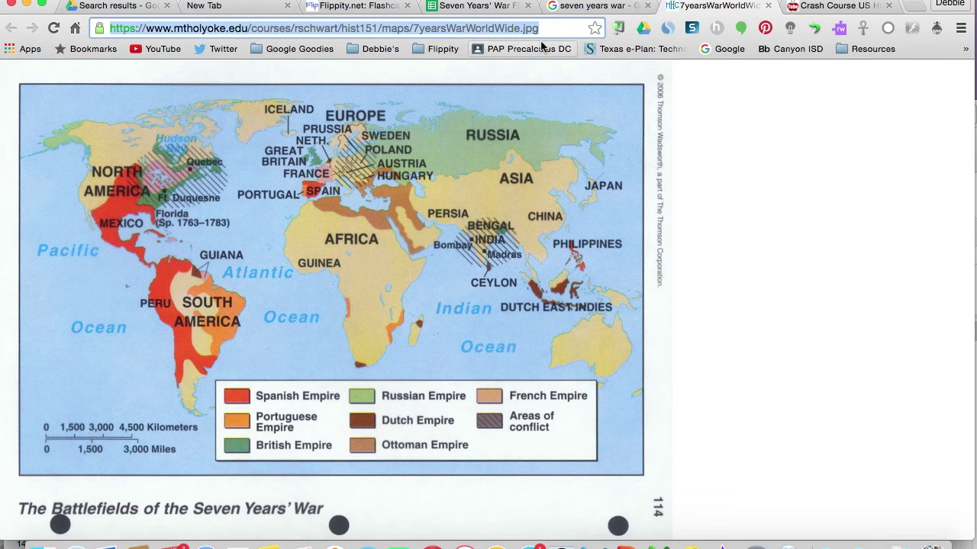
pyautogui.click(487, 7)
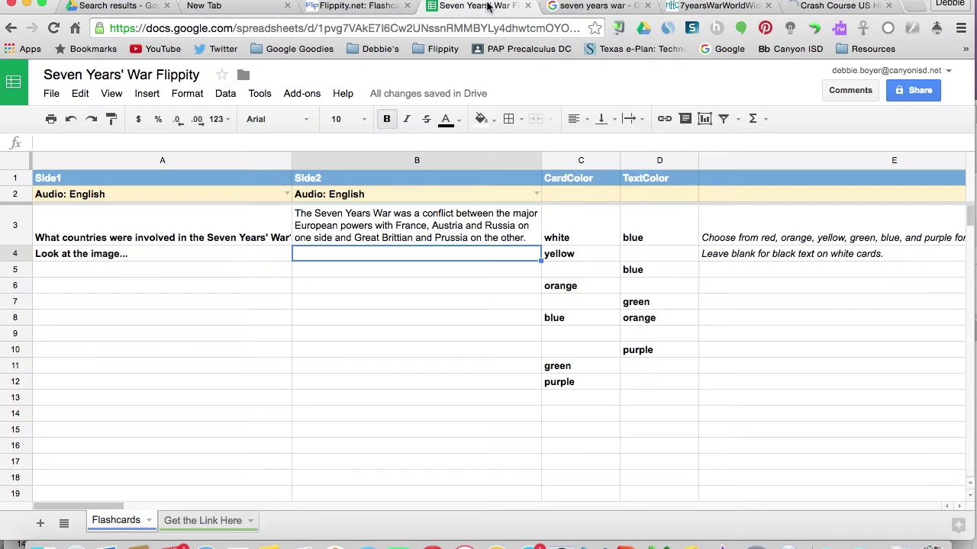
# - Paste the map URL into B4 and type 'Watch this video' in A5
pyautogui.rightClick(354, 260)
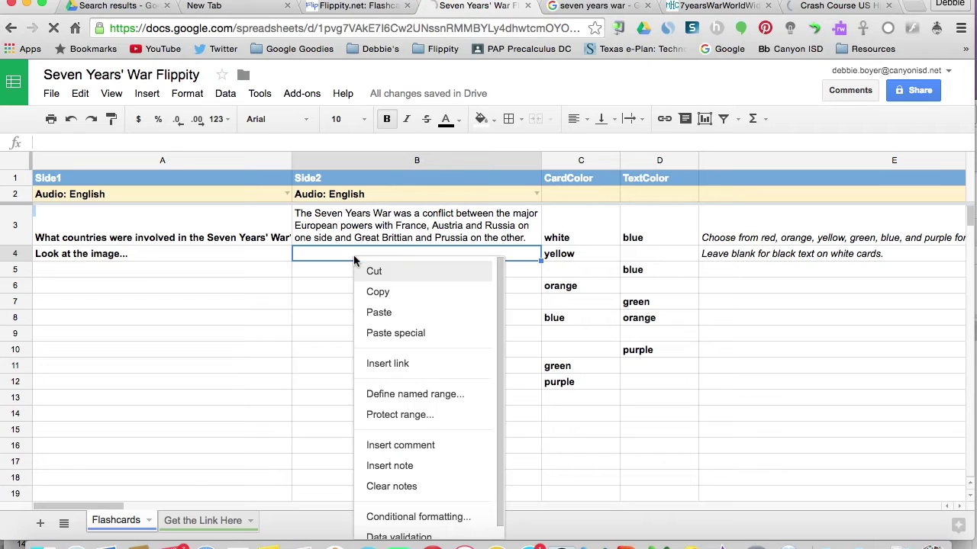
pyautogui.click(392, 314)
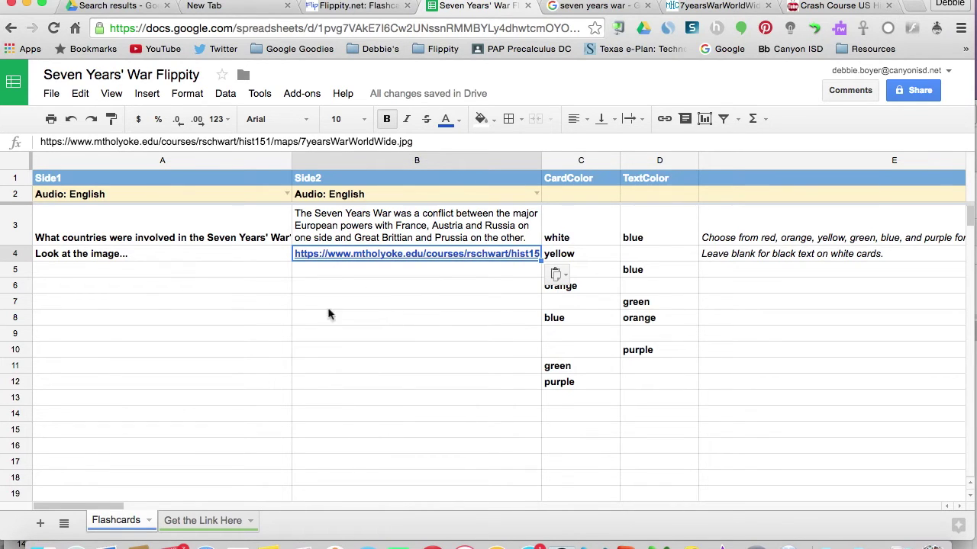
pyautogui.doubleClick(173, 270)
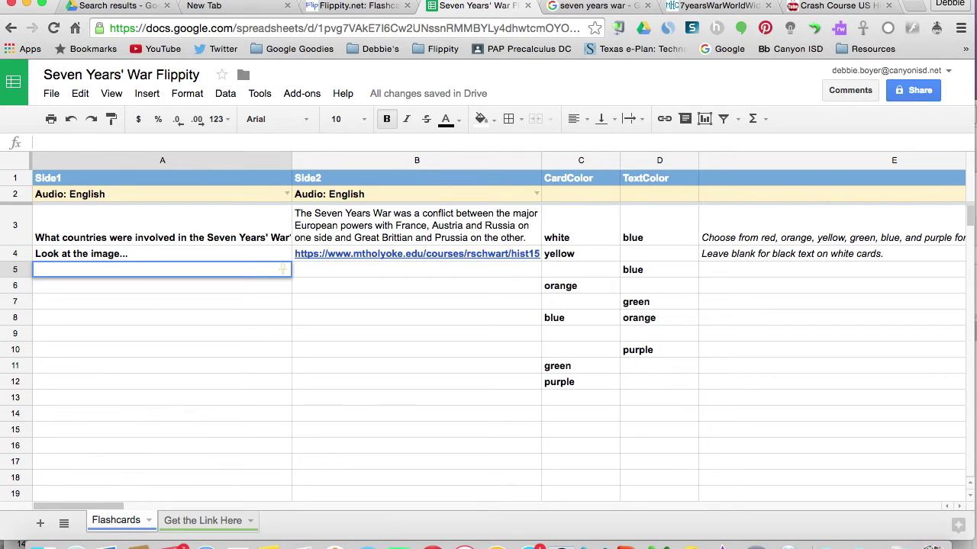
pyautogui.write('Watch this video...')
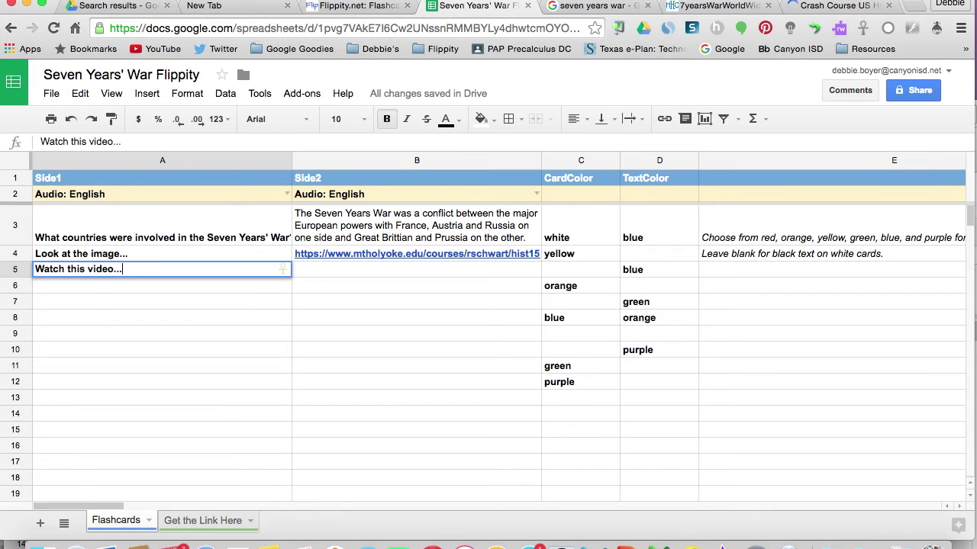
pyautogui.click(321, 270)
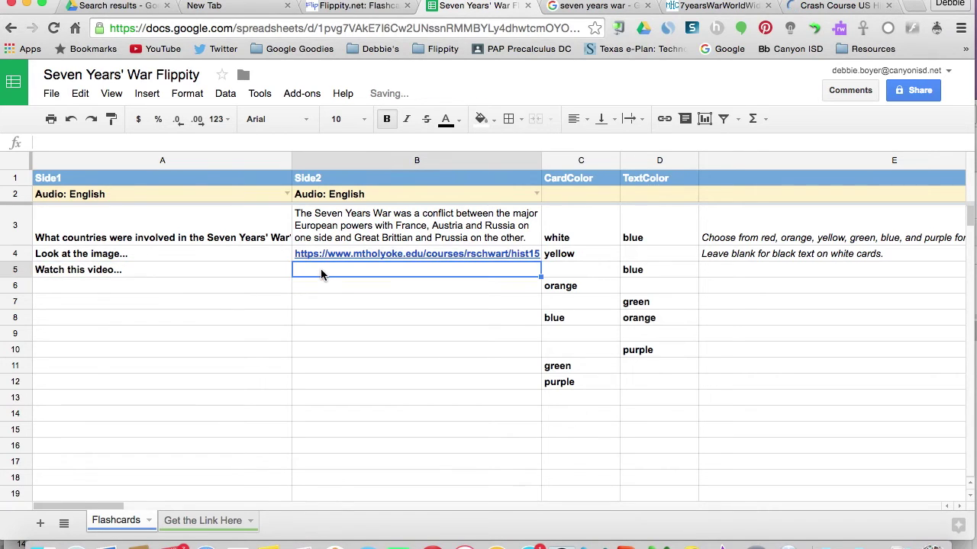
pyautogui.click(815, 4)
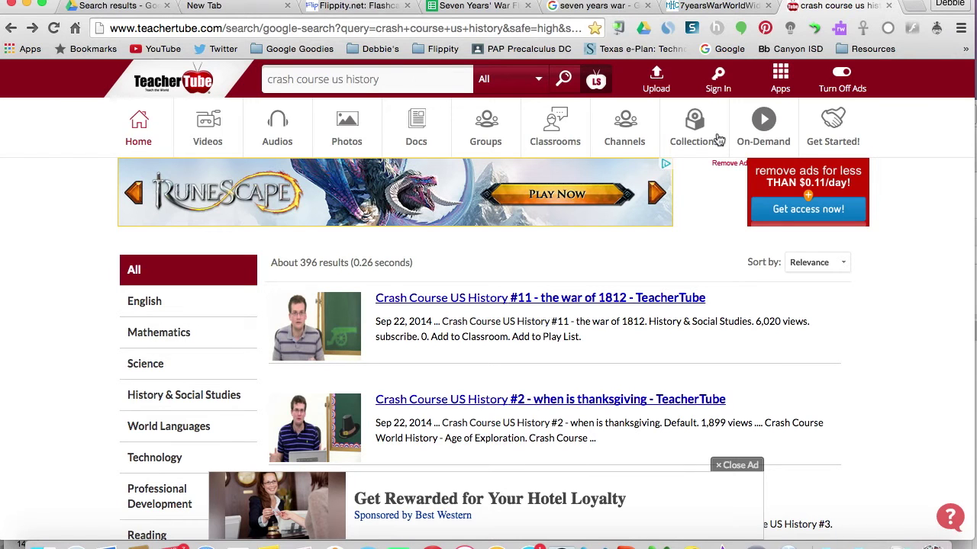
# - Scroll the 'crash course us history' results and open episode #5 on the Seven Years' War
pyautogui.scroll(-2, 920, 251)
pyautogui.scroll(-6, 920, 256)
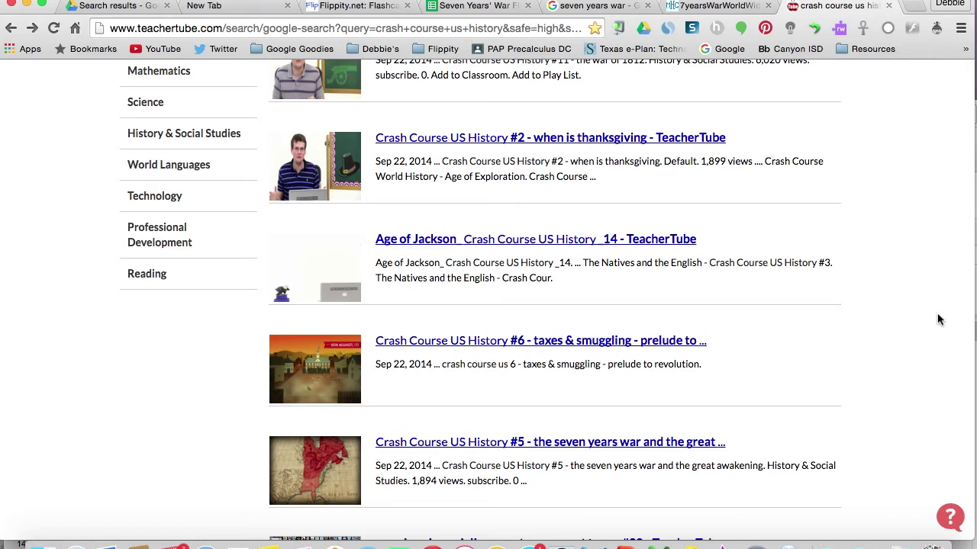
pyautogui.scroll(-4, 938, 319)
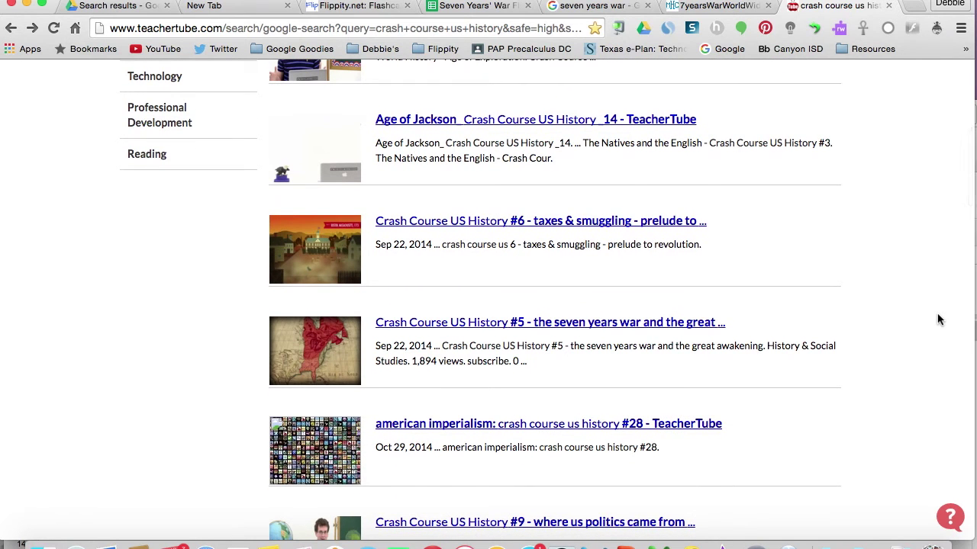
pyautogui.click(494, 323)
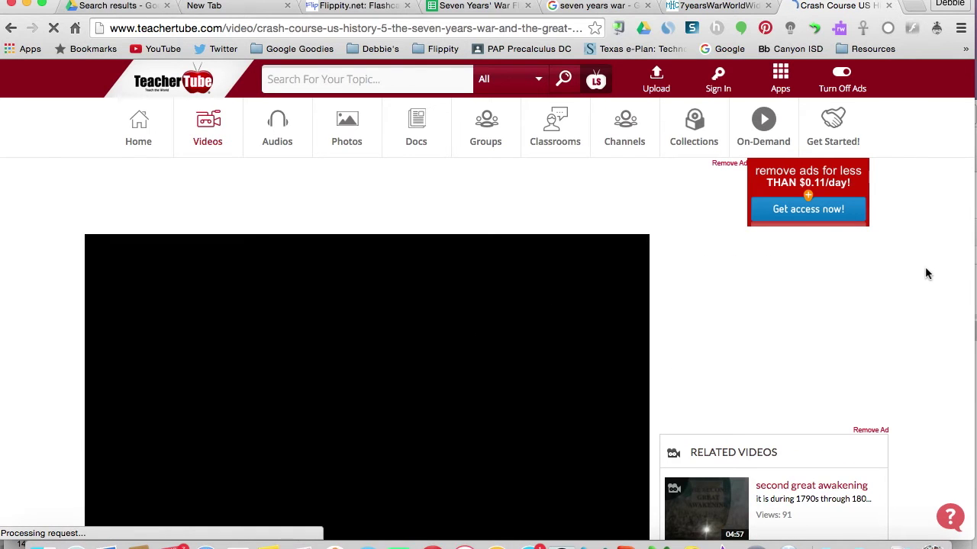
# - Copy the iframe code from the episode's Embeddable Player and return to the spreadsheet
pyautogui.scroll(-1, 927, 274)
pyautogui.scroll(-1, 927, 273)
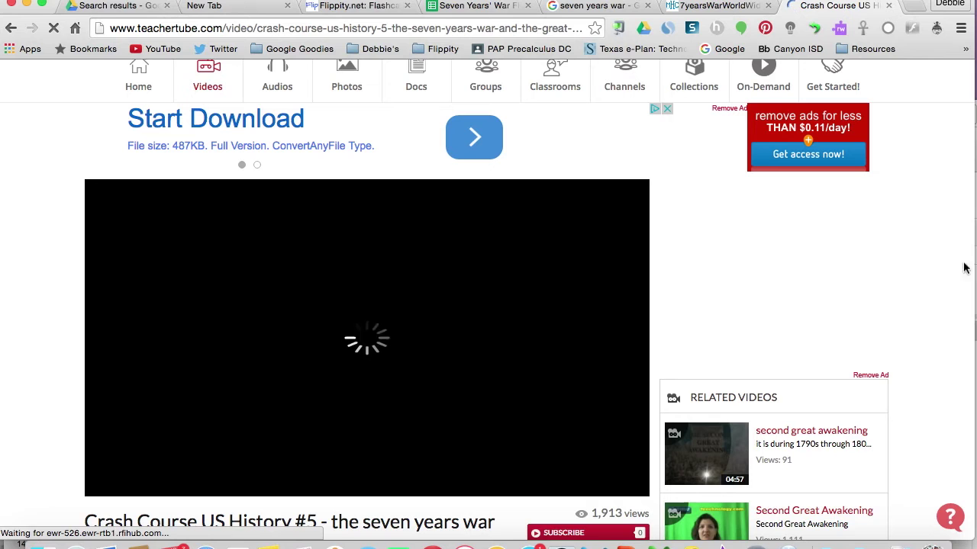
pyautogui.scroll(-10, 928, 258)
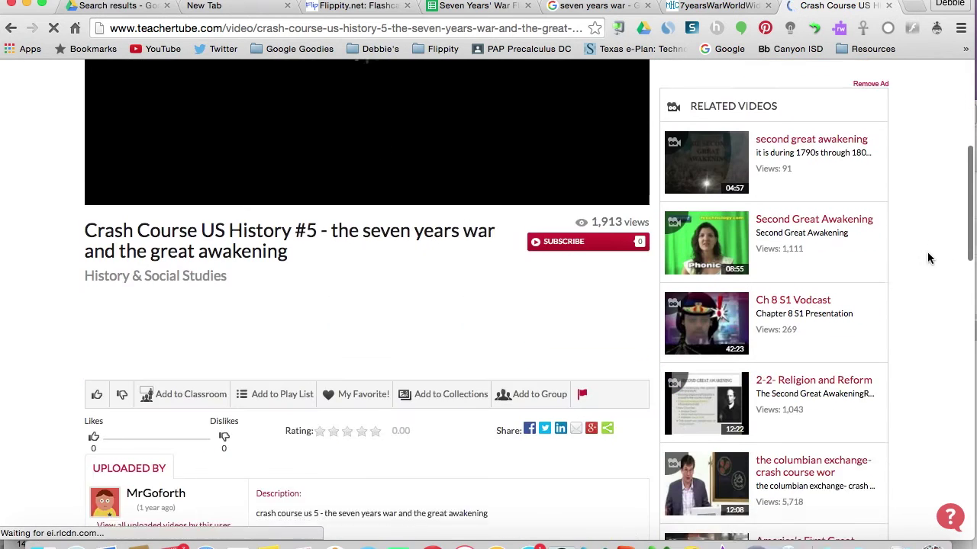
pyautogui.scroll(-6, 927, 258)
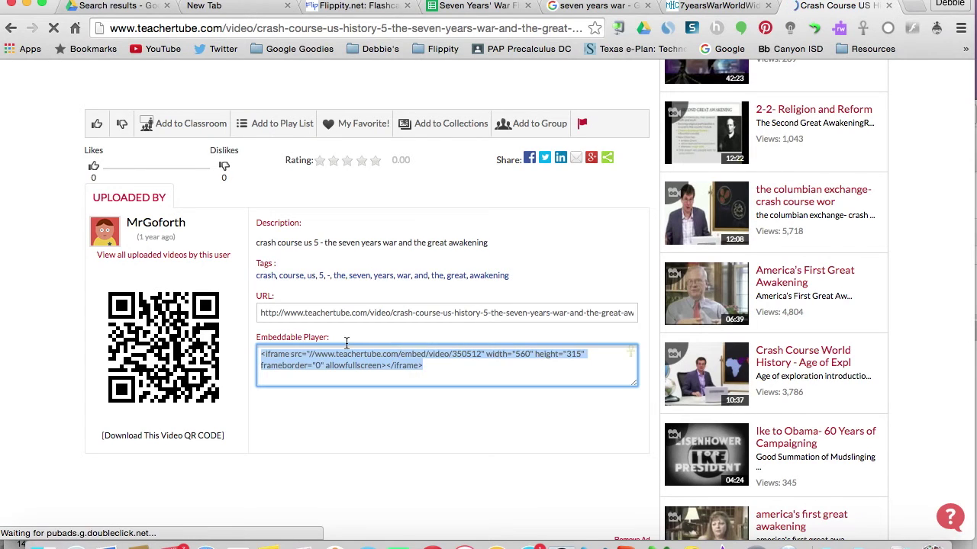
pyautogui.moveTo(426, 367); pyautogui.dragTo(284, 344)
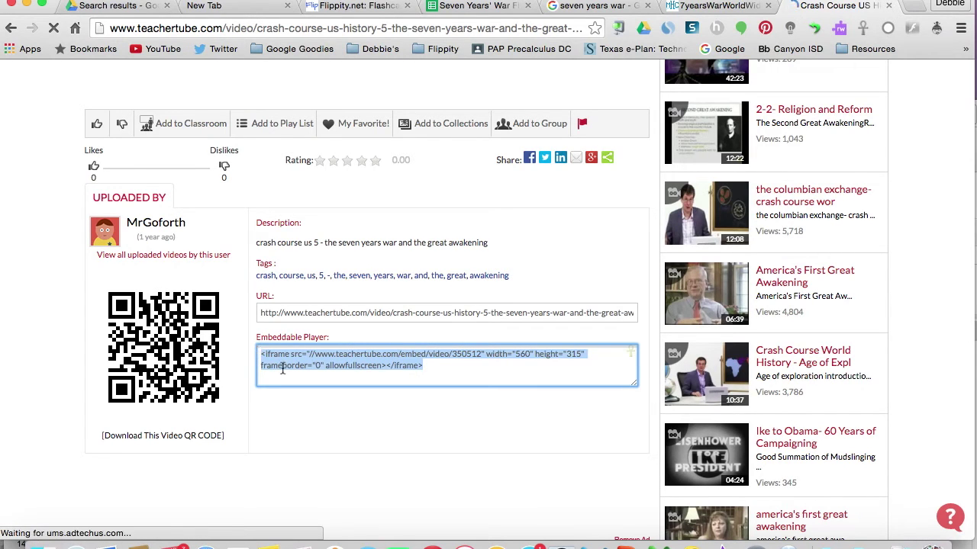
pyautogui.rightClick(281, 367)
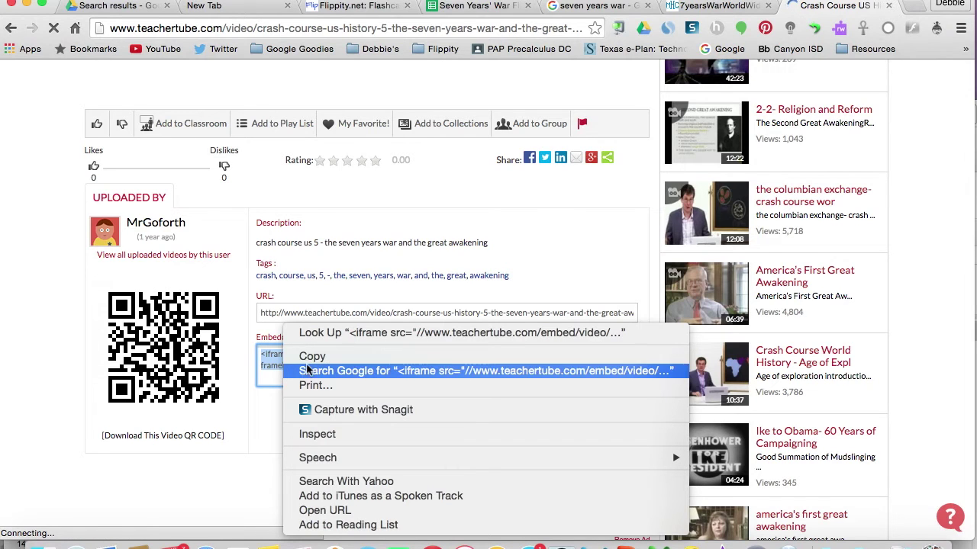
pyautogui.click(311, 356)
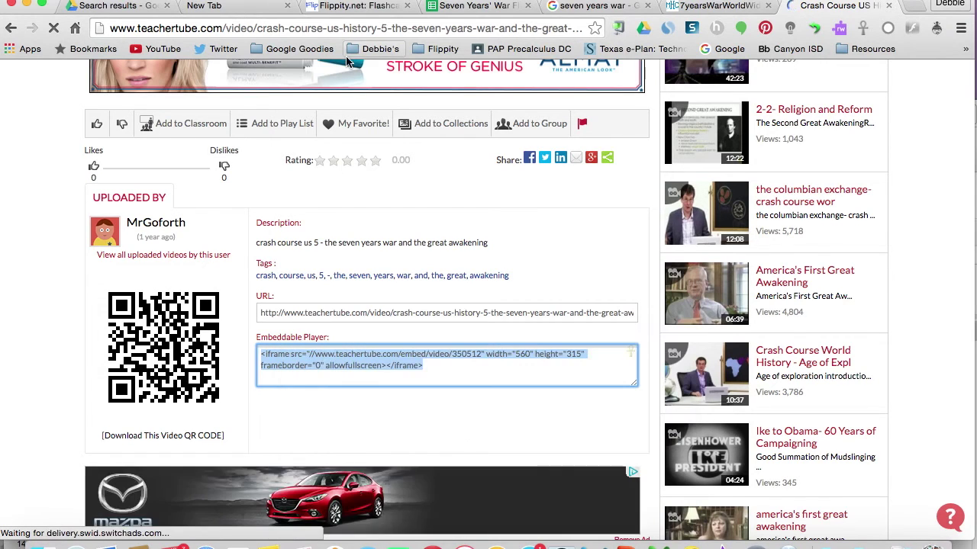
pyautogui.click(465, 7)
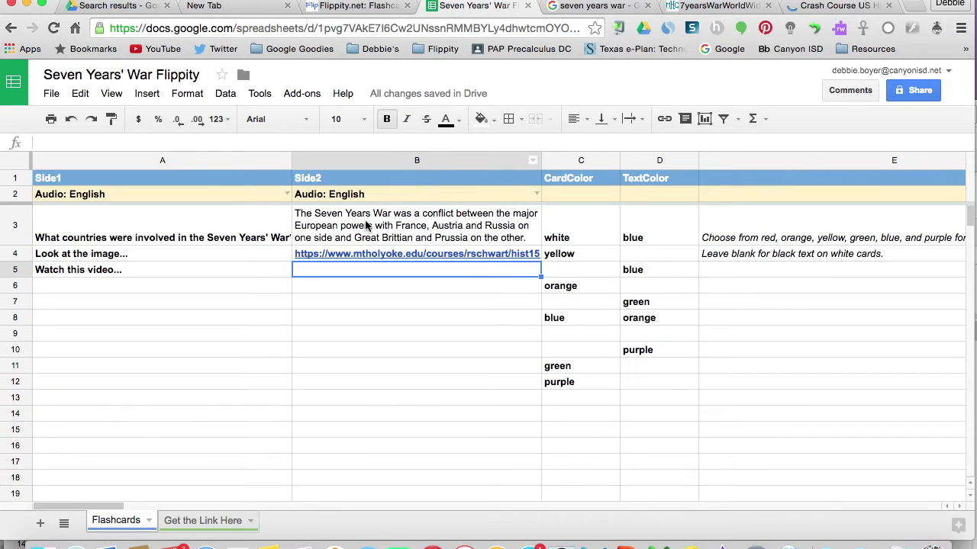
# - Paste the TeacherTube iframe embed code into cell B5 and set its text wrapping to Wrap
pyautogui.rightClick(329, 269)
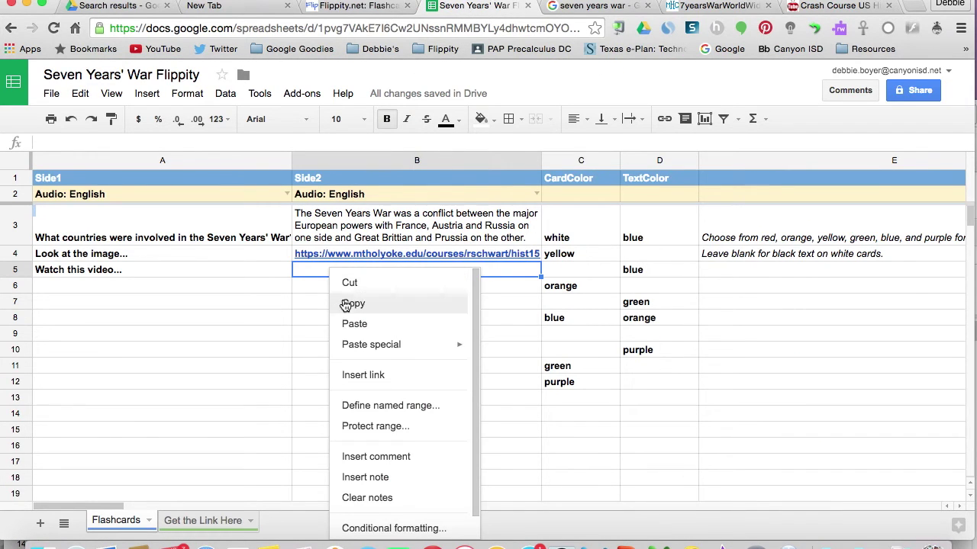
pyautogui.click(353, 324)
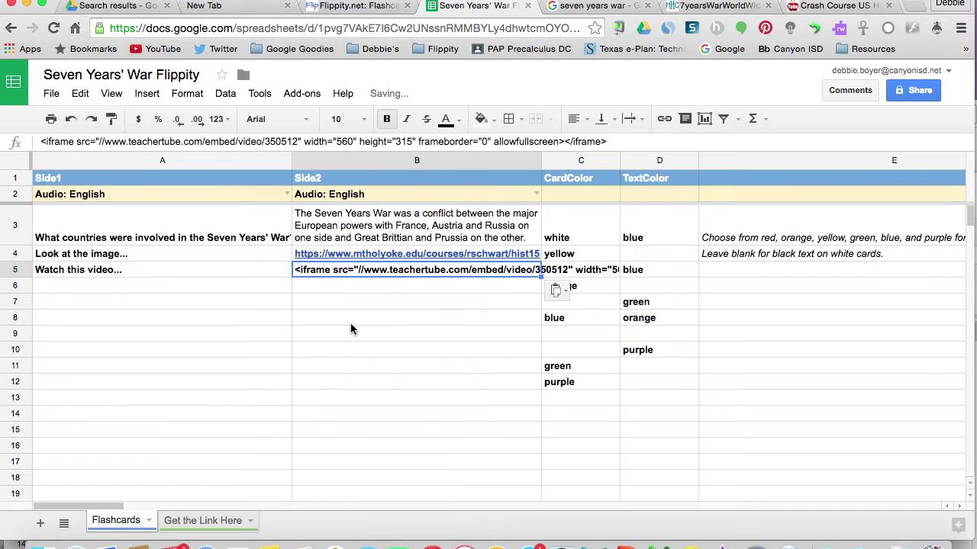
pyautogui.click(185, 95)
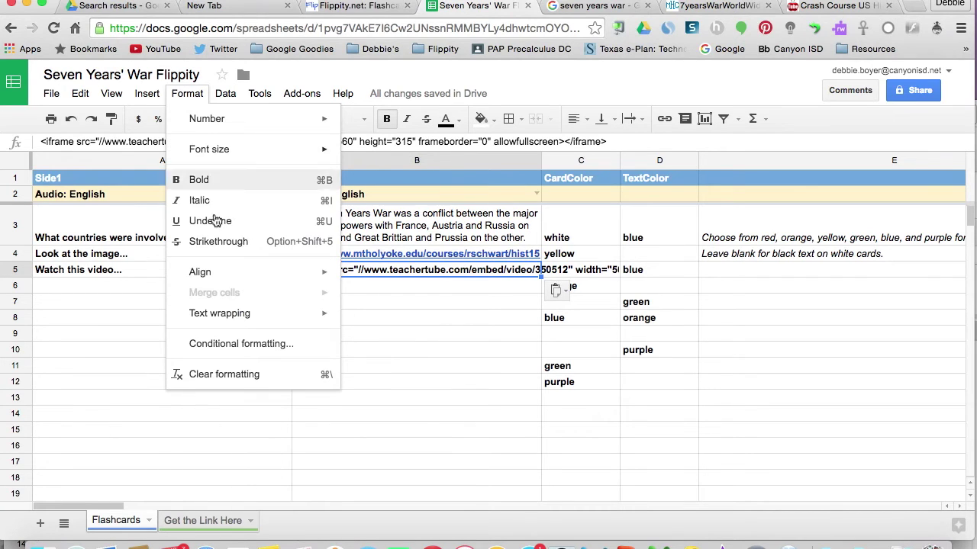
pyautogui.moveTo(297, 313)
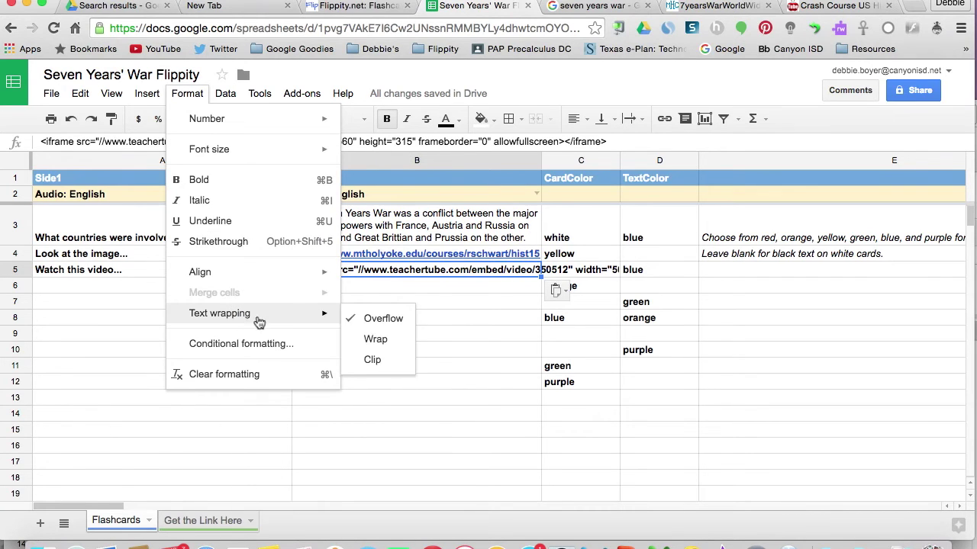
pyautogui.click(367, 340)
pyautogui.click(406, 348)
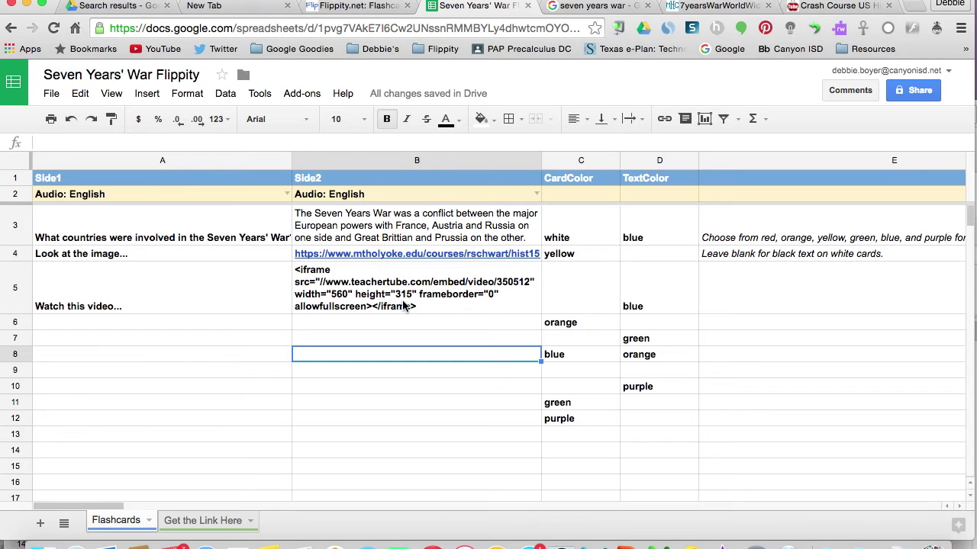
pyautogui.click(52, 94)
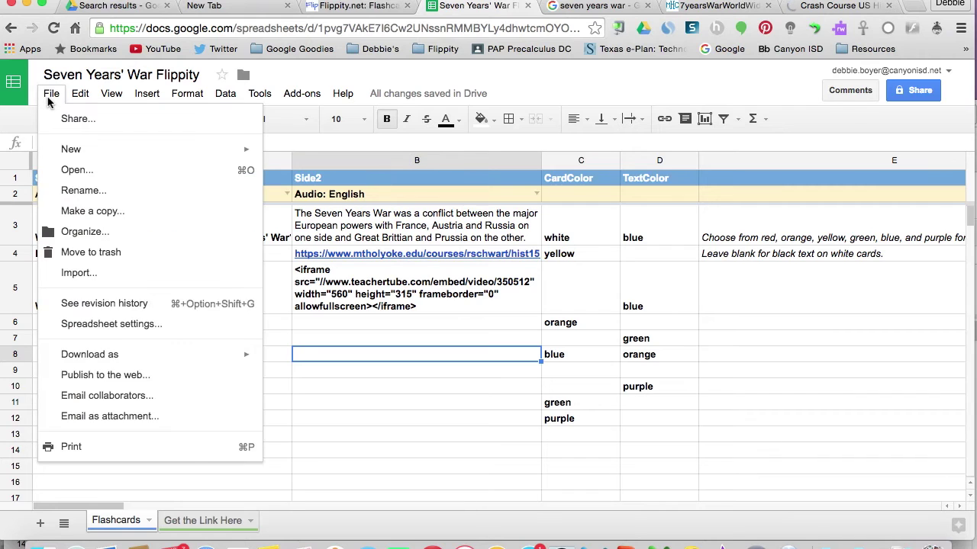
# - Publish the Seven Years' War Flippity spreadsheet to the web and copy the published URL
pyautogui.click(126, 377)
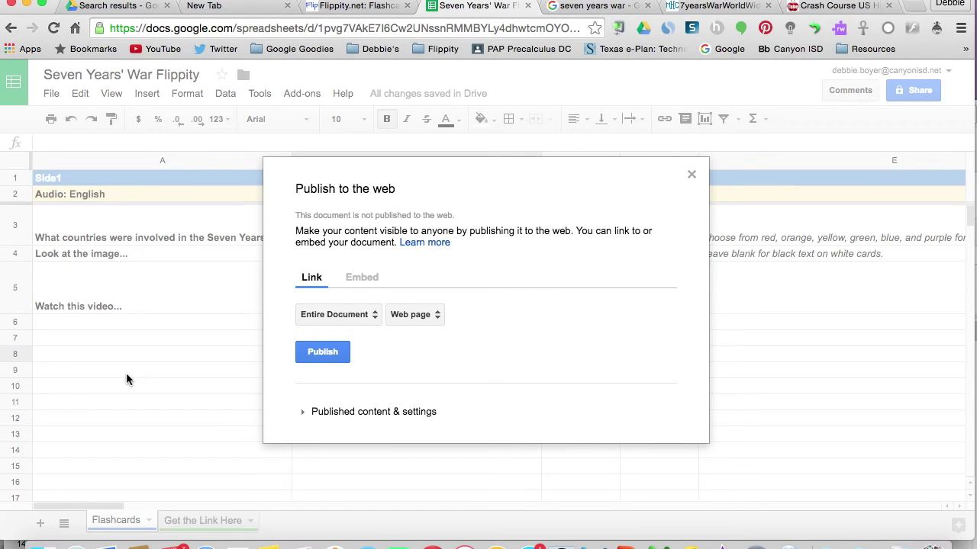
pyautogui.click(326, 352)
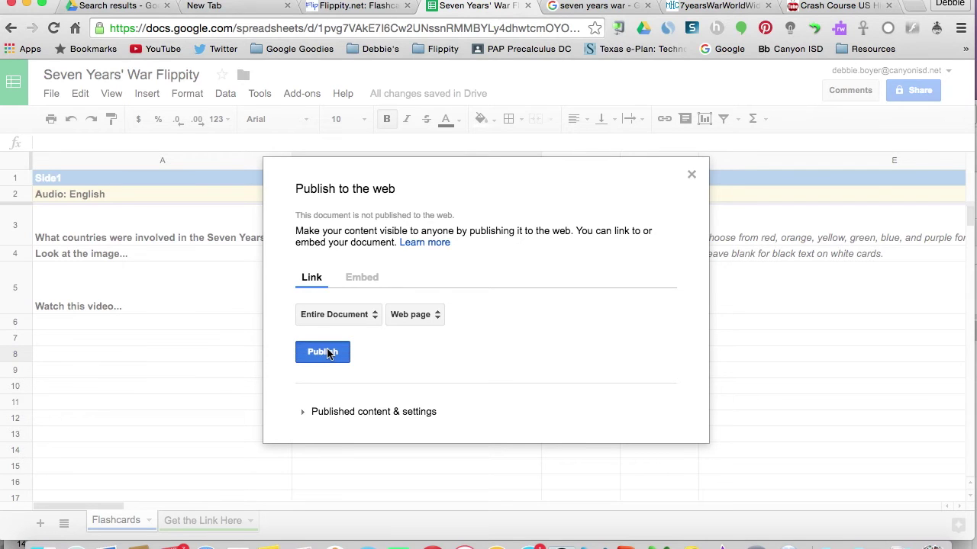
pyautogui.click(602, 191)
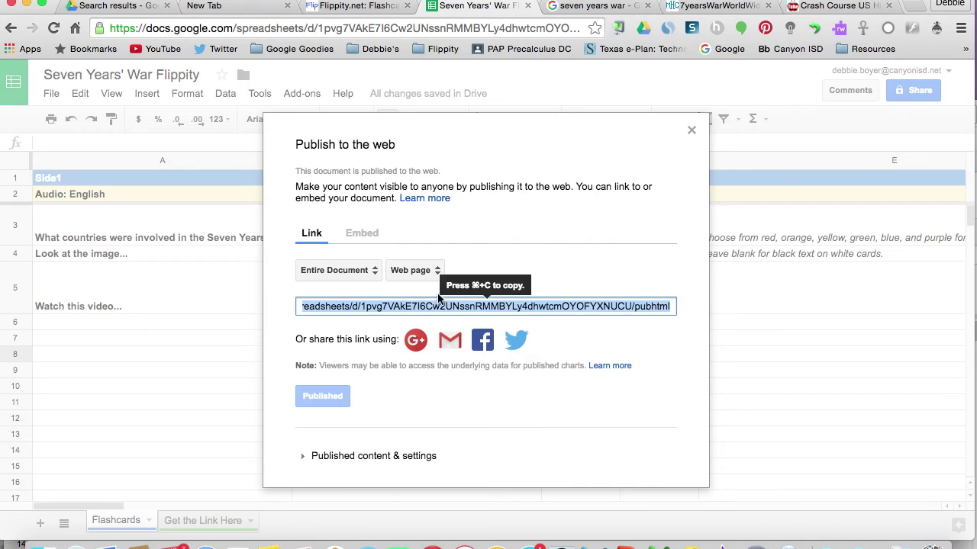
pyautogui.rightClick(433, 306)
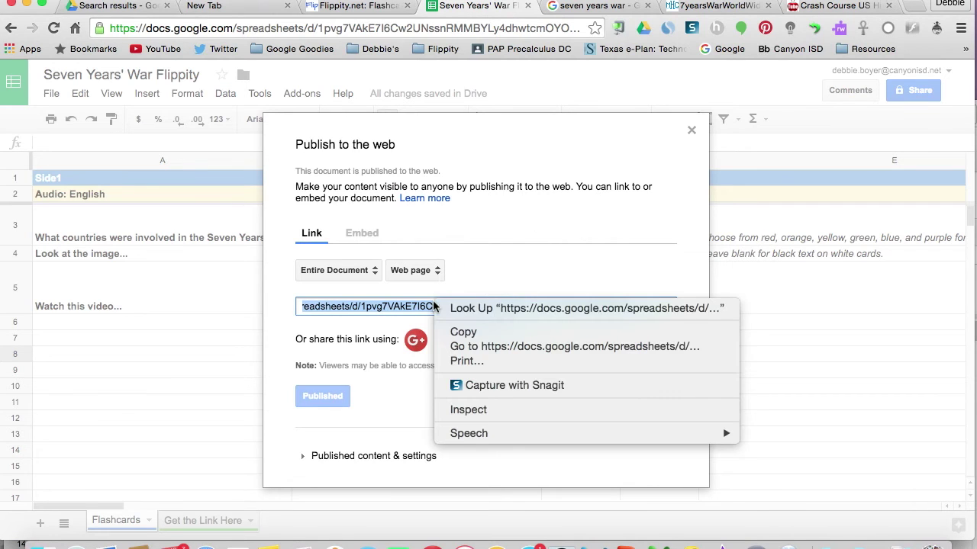
pyautogui.click(461, 332)
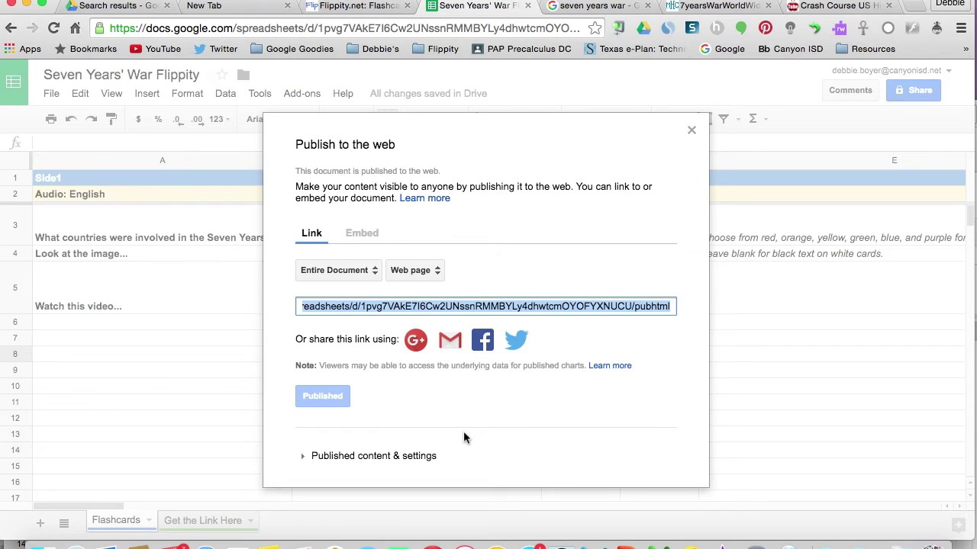
pyautogui.click(380, 456)
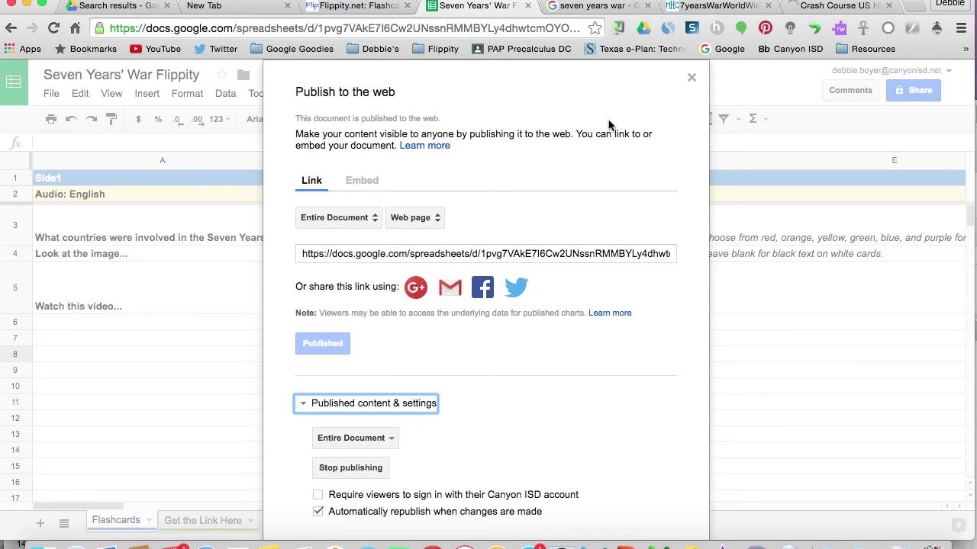
pyautogui.click(691, 77)
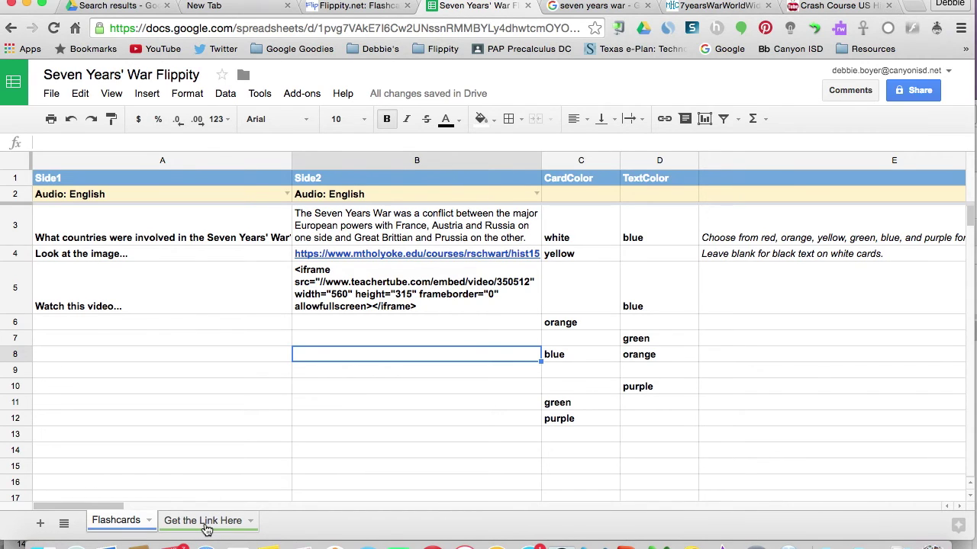
# - Paste the published link into A3 of the Get the Link Here sheet and open A6's Flippity link
pyautogui.click(205, 520)
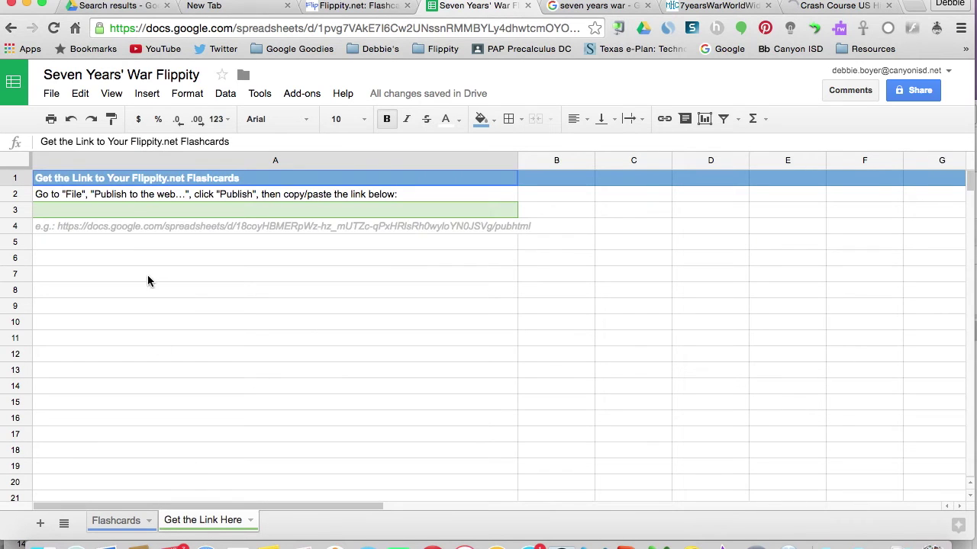
pyautogui.click(122, 209)
pyautogui.rightClick(122, 209)
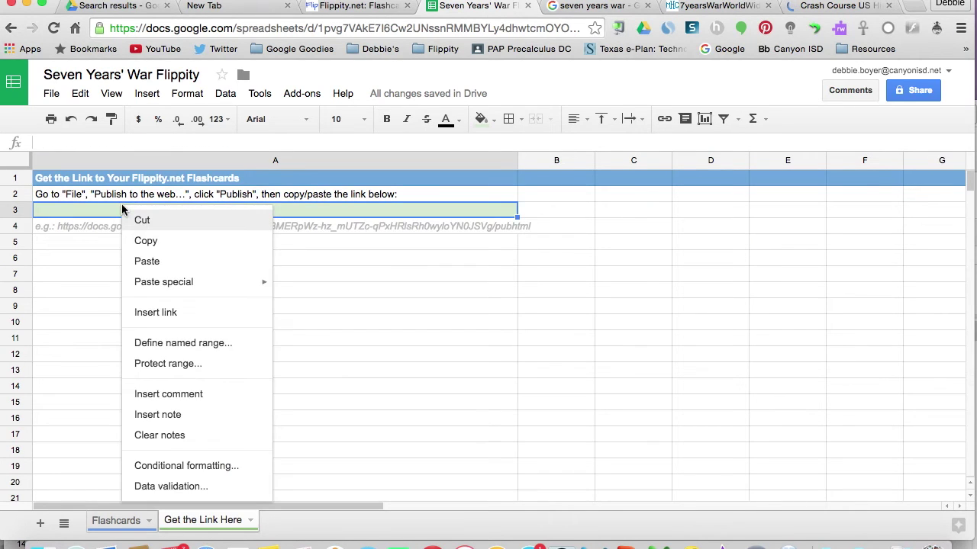
pyautogui.click(147, 262)
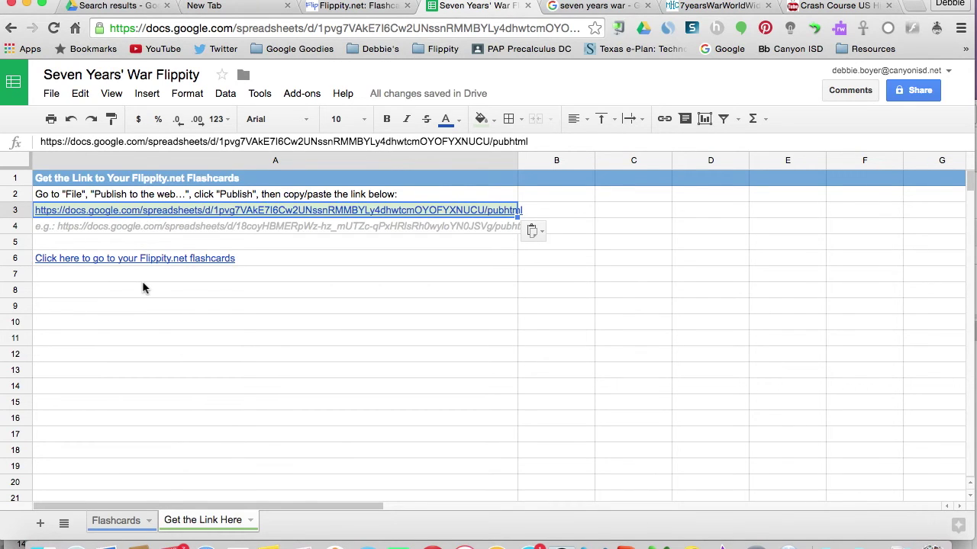
pyautogui.click(134, 261)
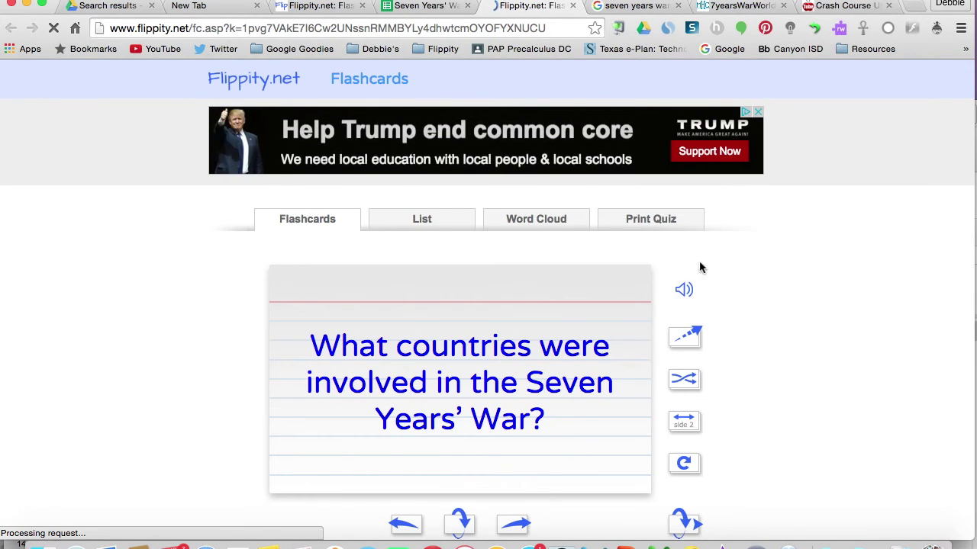
# - Mute the audio and flip through the cards, ending on the Watch this video card's embedded video
pyautogui.click(683, 298)
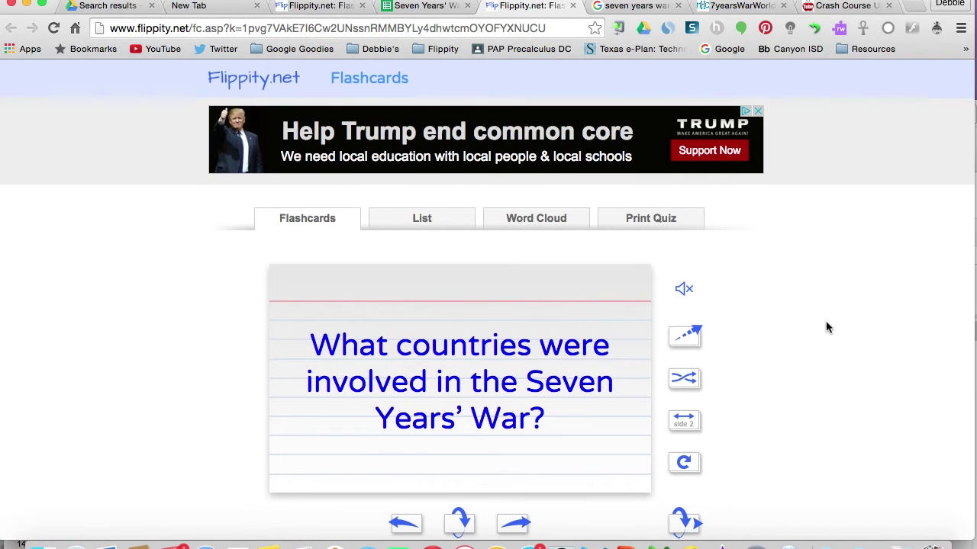
pyautogui.scroll(-2, 826, 324)
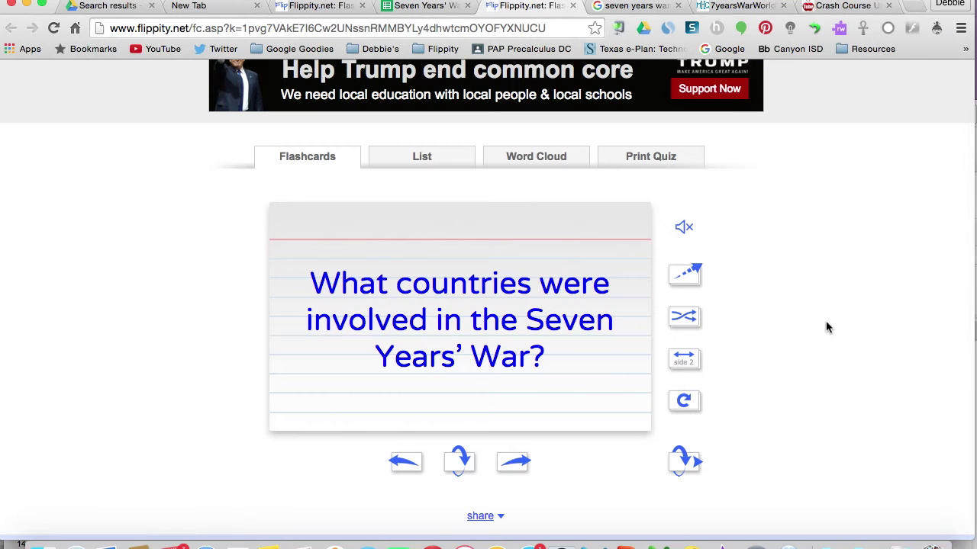
pyautogui.click(462, 464)
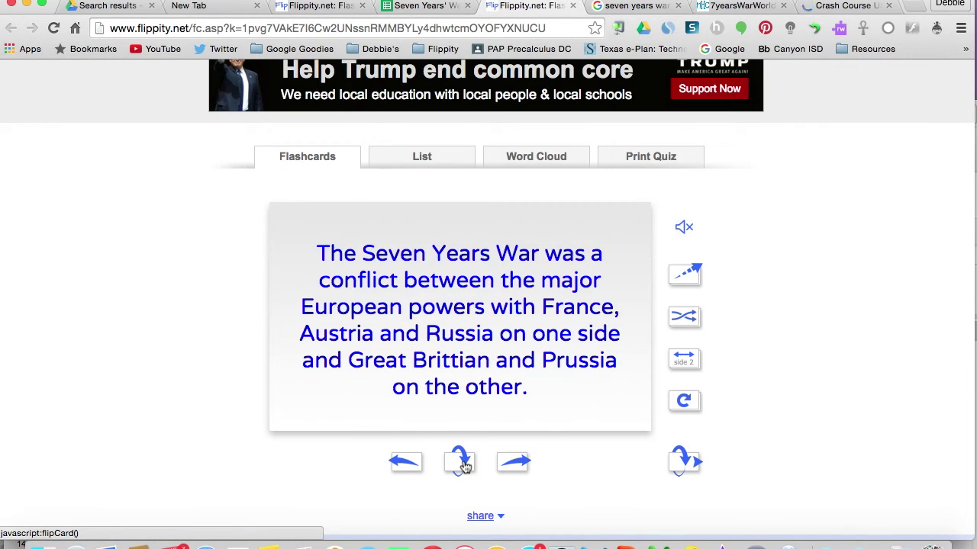
pyautogui.click(462, 463)
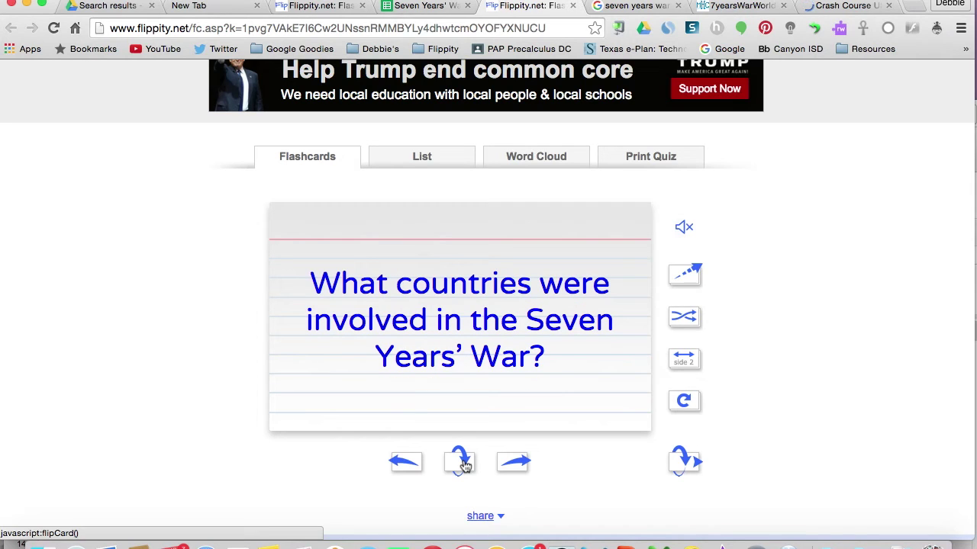
pyautogui.click(516, 466)
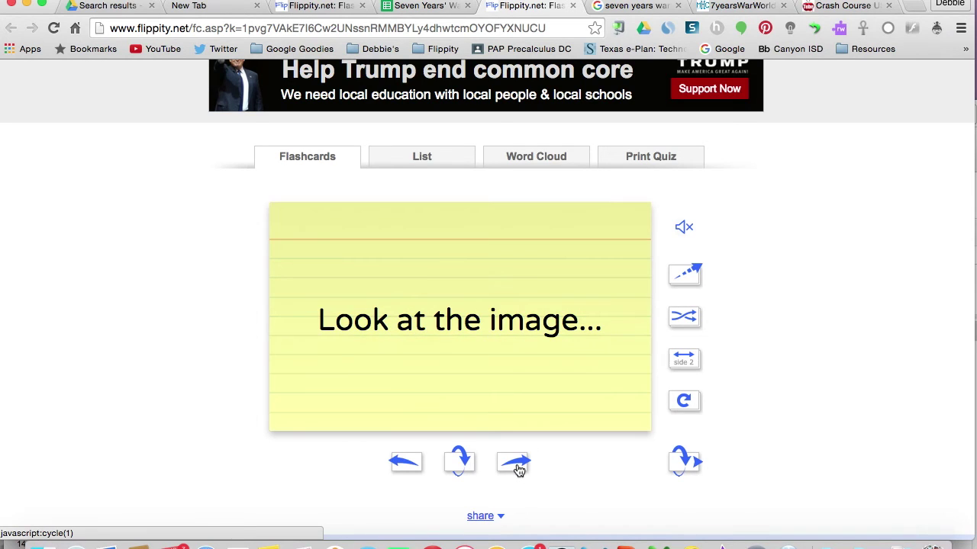
pyautogui.click(462, 463)
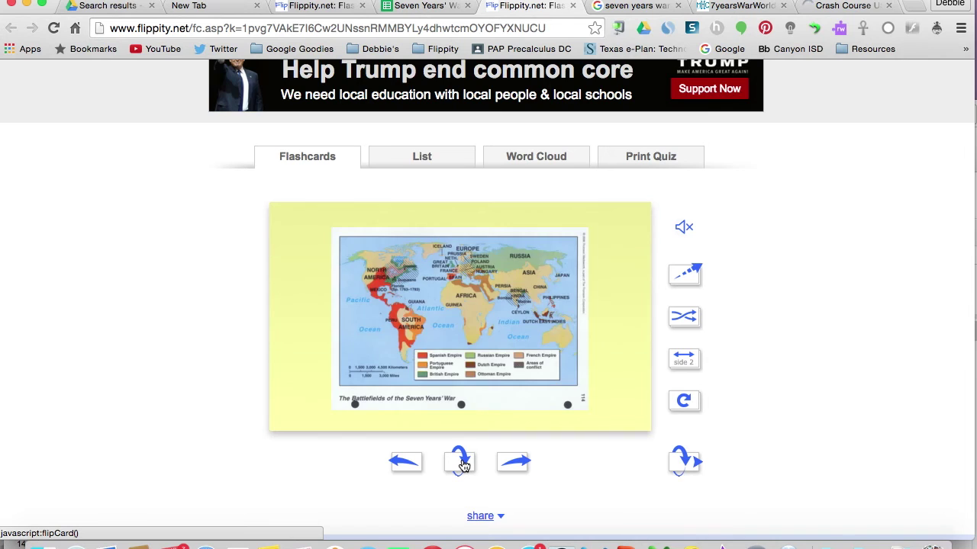
pyautogui.click(515, 467)
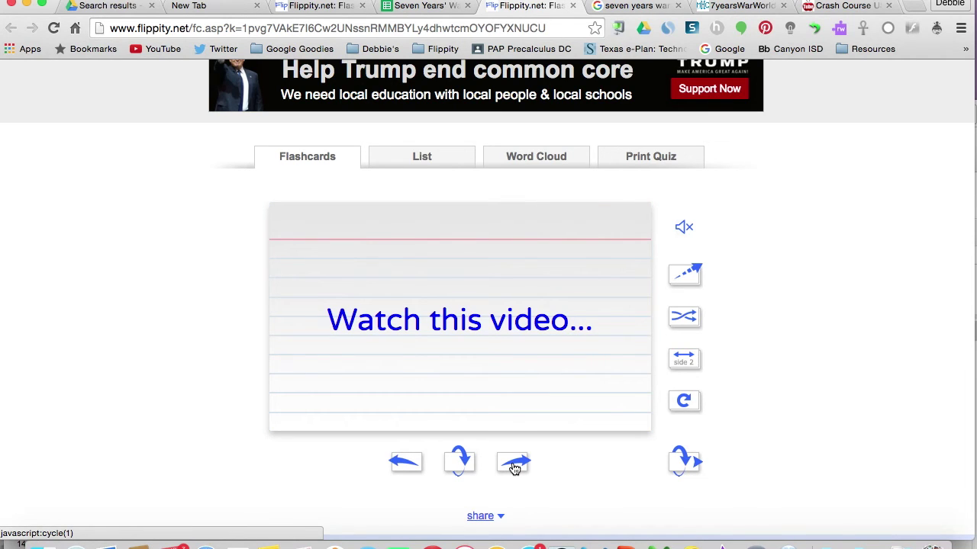
pyautogui.click(459, 463)
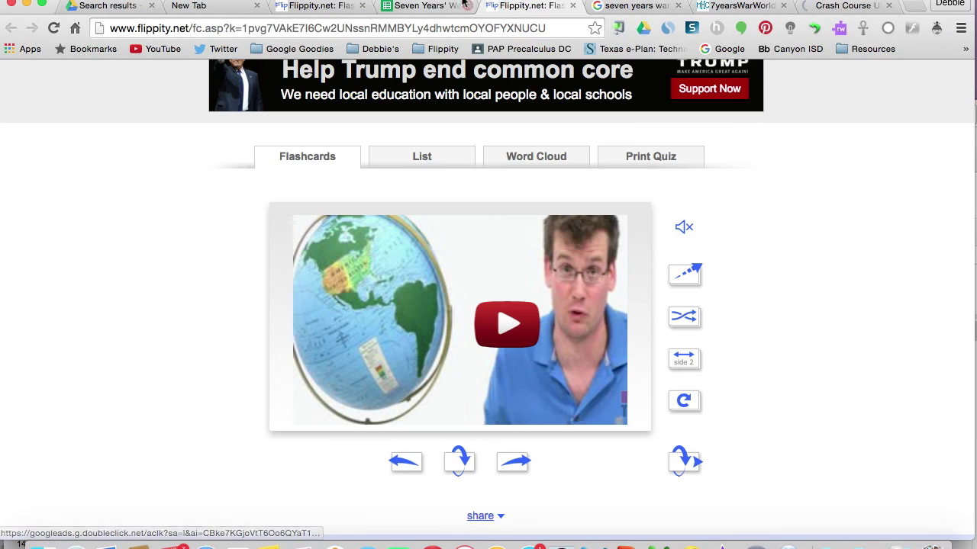
# - In B5's iframe code on the Flashcards sheet, change width 560 to 400 and height 315 to 200
pyautogui.click(429, 6)
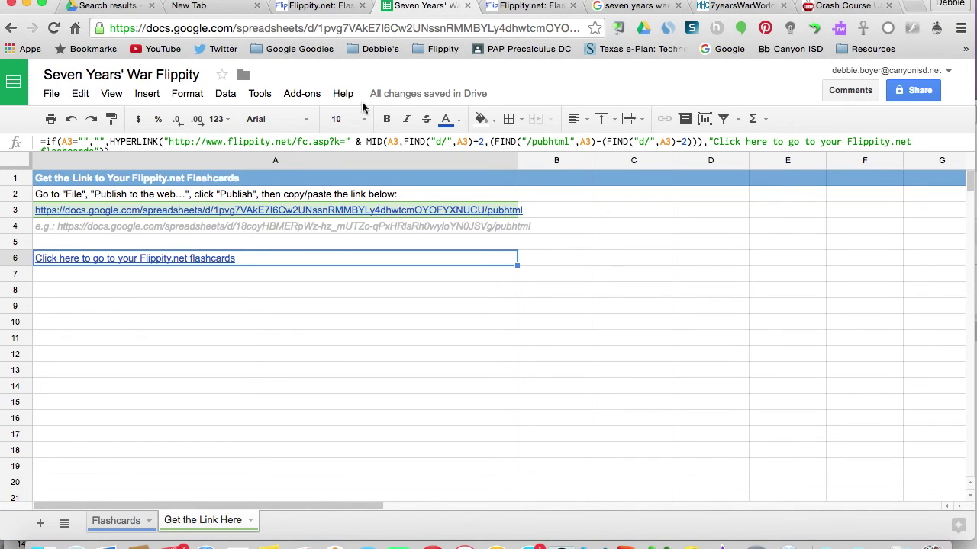
pyautogui.click(118, 523)
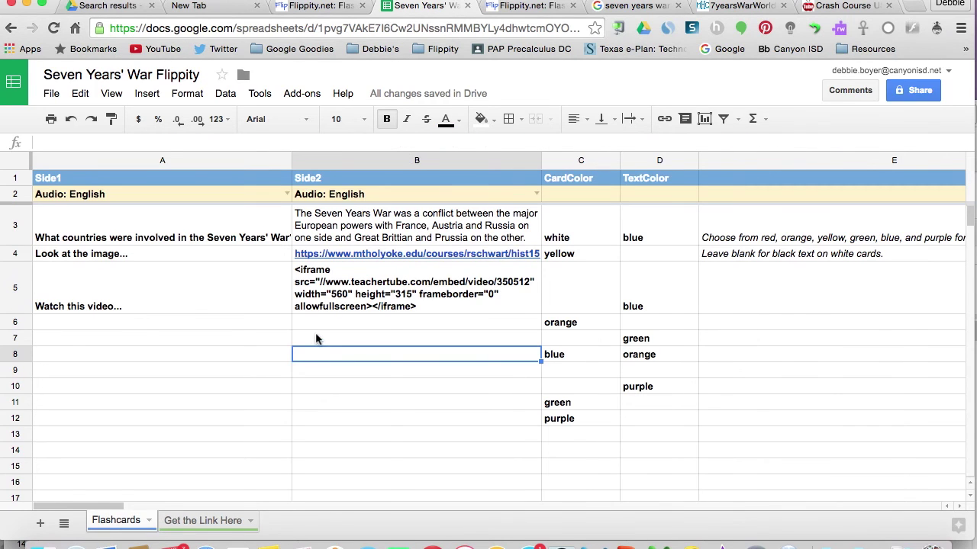
pyautogui.doubleClick(347, 299)
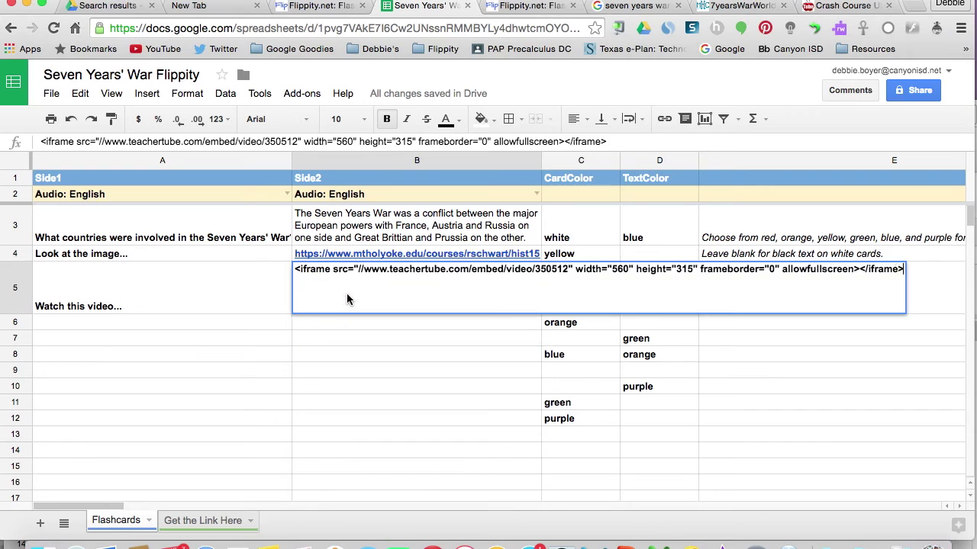
pyautogui.click(628, 272)
pyautogui.press('BackSpace')
pyautogui.press('BackSpace')
pyautogui.press('BackSpace')
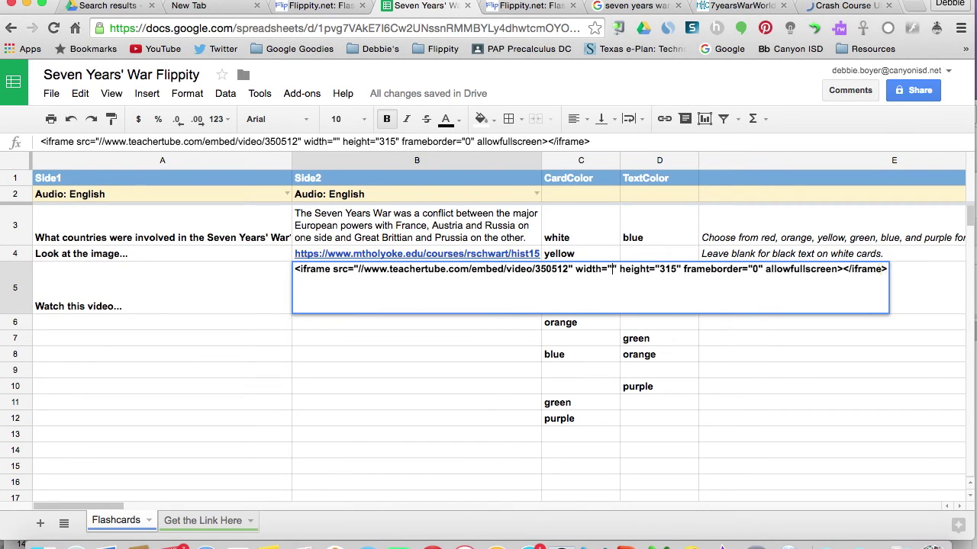
pyautogui.write('400')
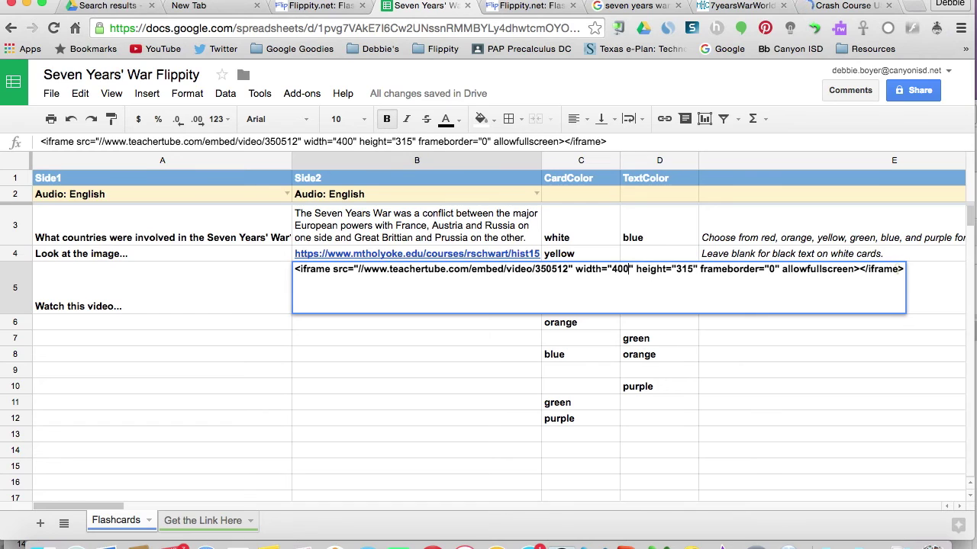
pyautogui.click(694, 270)
pyautogui.press('BackSpace')
pyautogui.press('BackSpace')
pyautogui.press('BackSpace')
pyautogui.write('2')
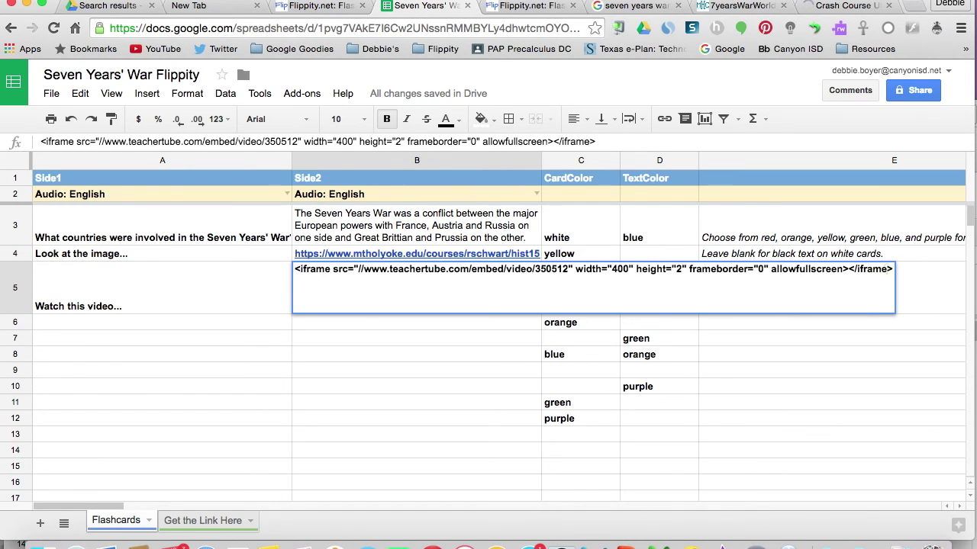
pyautogui.write('00')
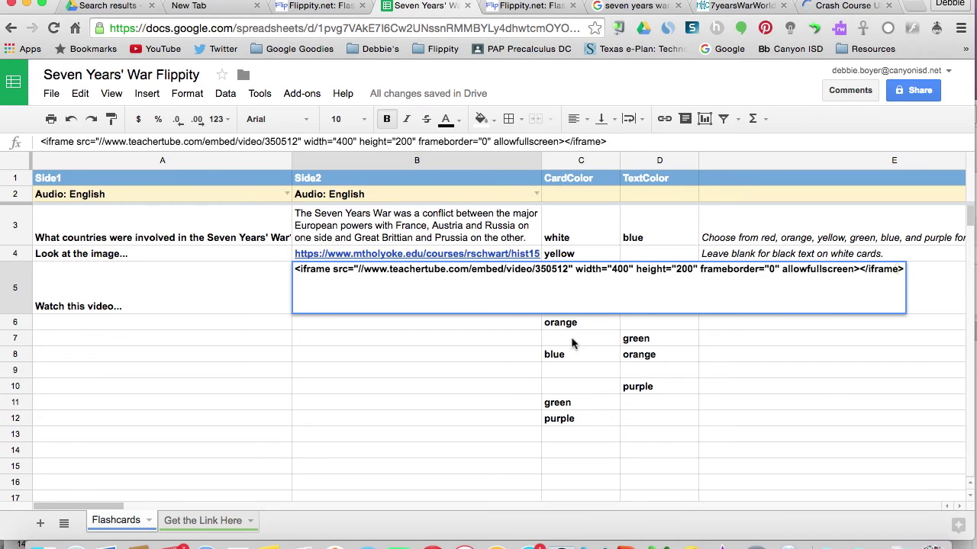
pyautogui.click(486, 356)
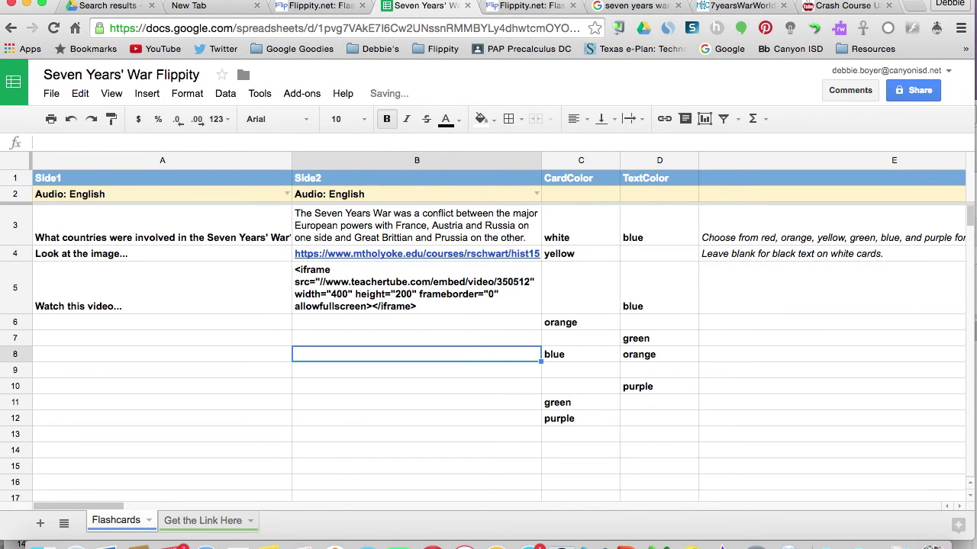
pyautogui.click(525, 6)
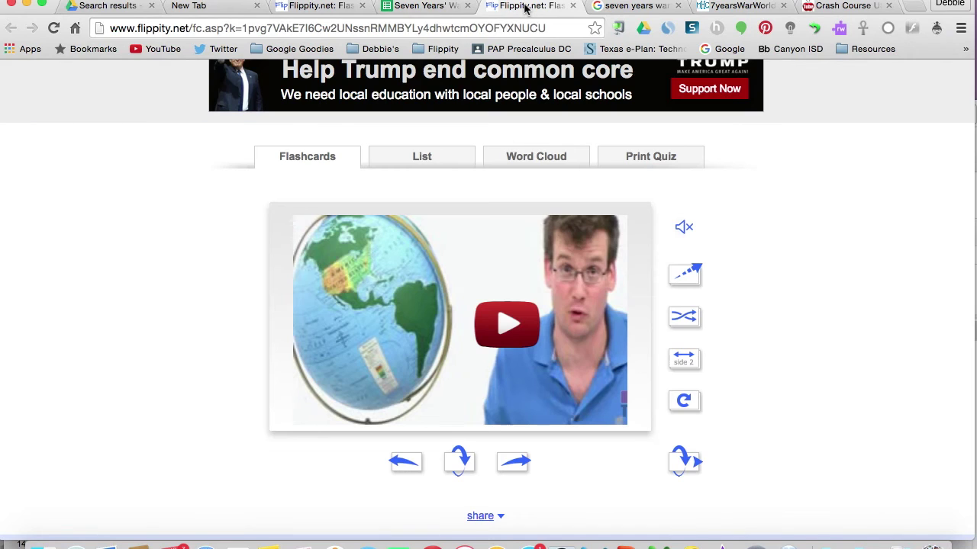
# - Reload the Flippity flashcards, mute audio, and flip the Watch this video card to show the resized video
pyautogui.click(55, 31)
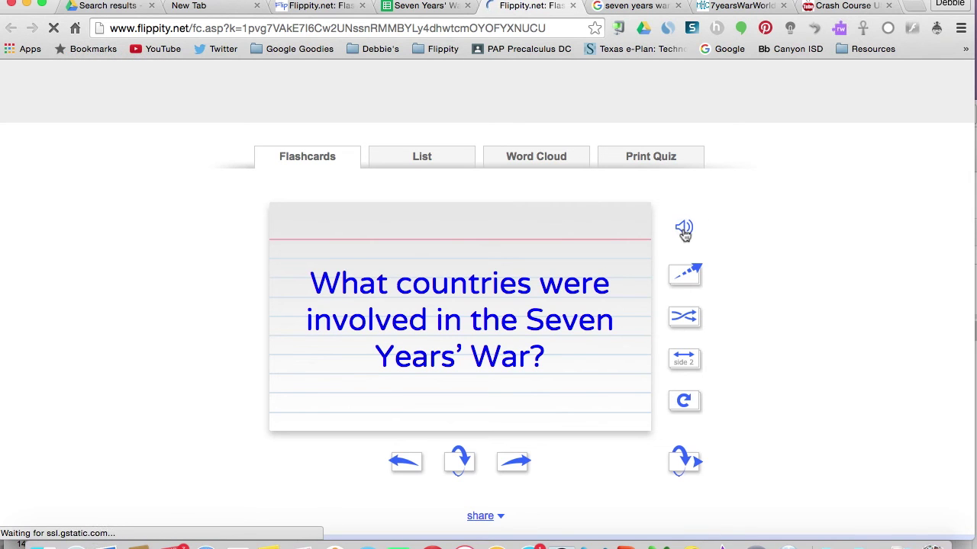
pyautogui.click(684, 230)
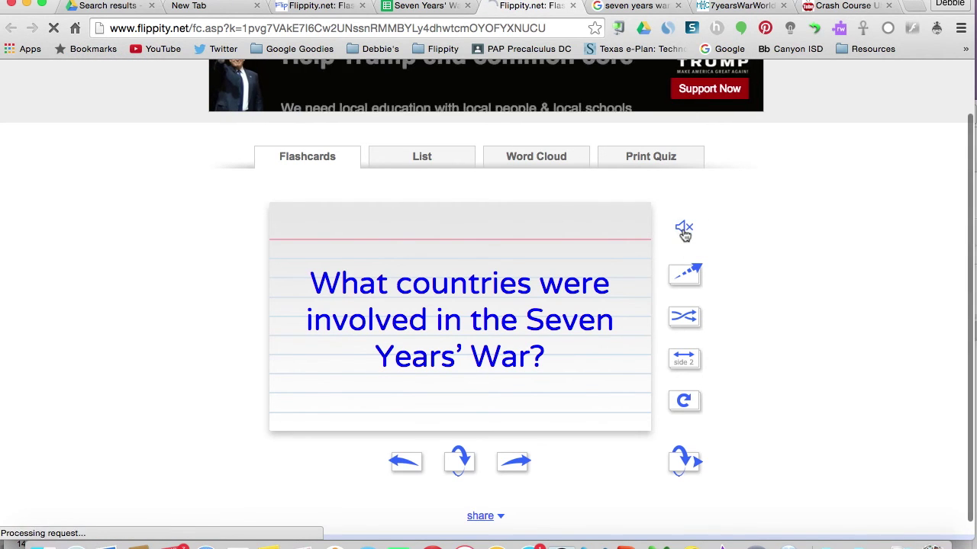
pyautogui.click(509, 466)
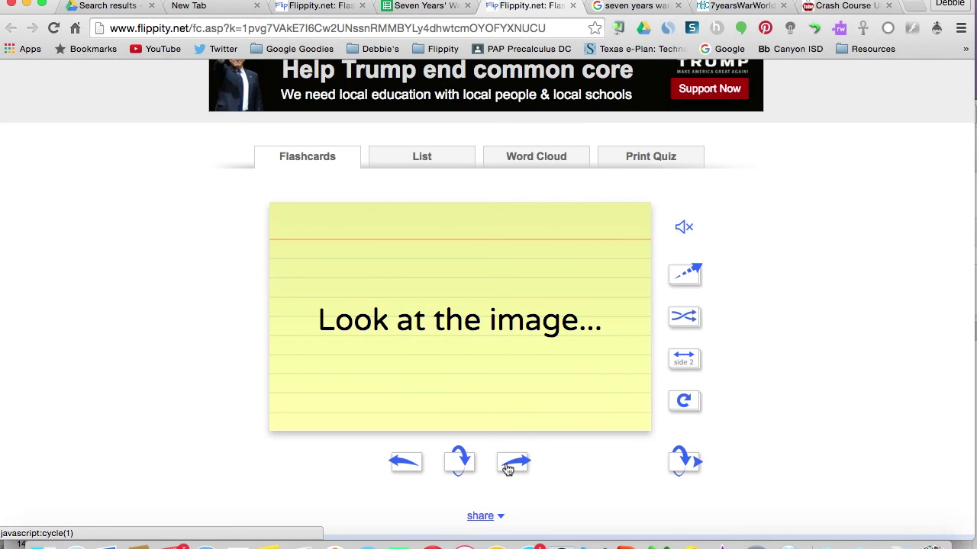
pyautogui.click(508, 467)
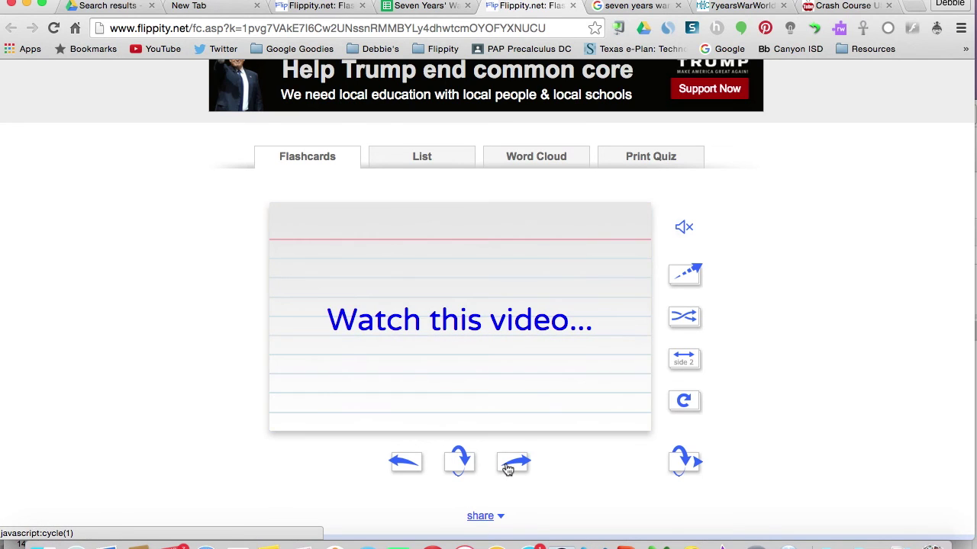
pyautogui.click(462, 464)
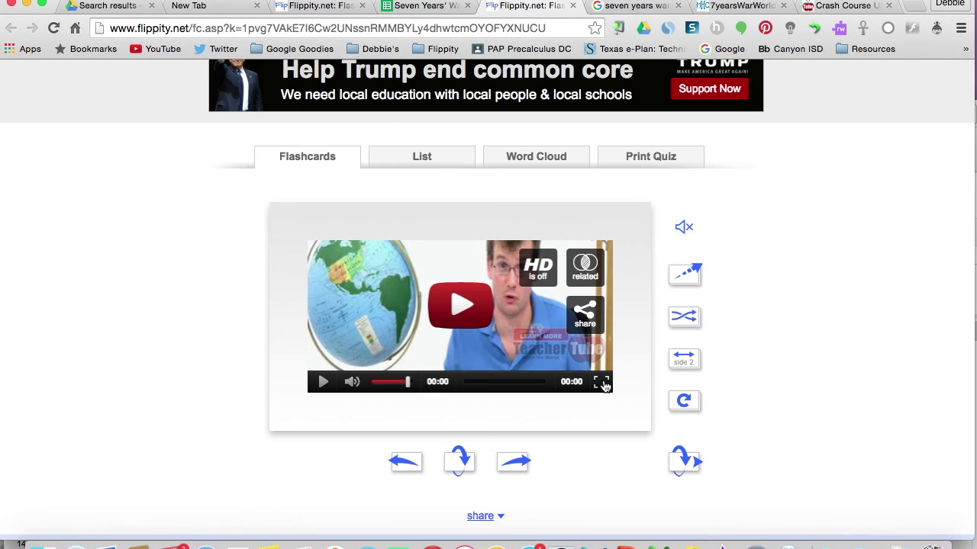
# - Reveal the share link below the Seven Years' War flashcards and copy its URL
pyautogui.scroll(-1, 799, 382)
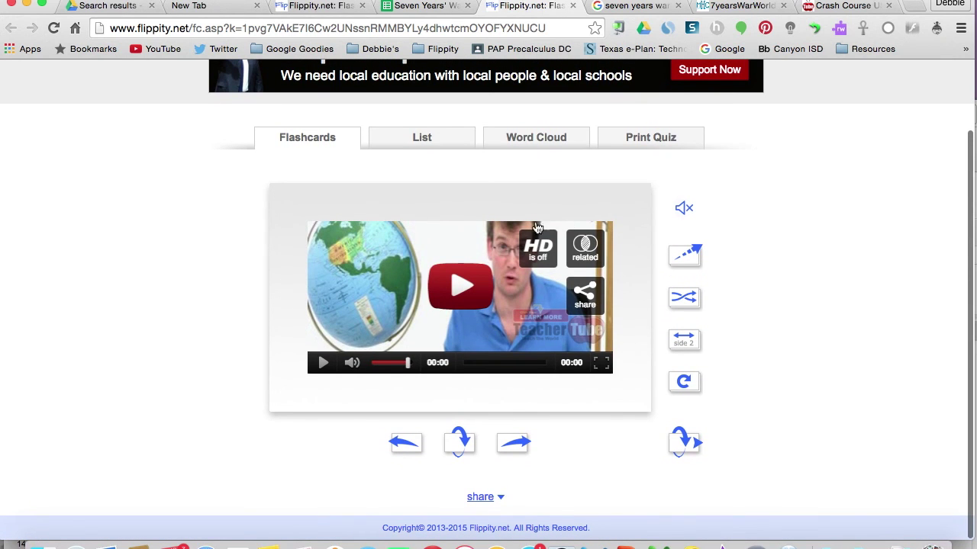
pyautogui.click(487, 501)
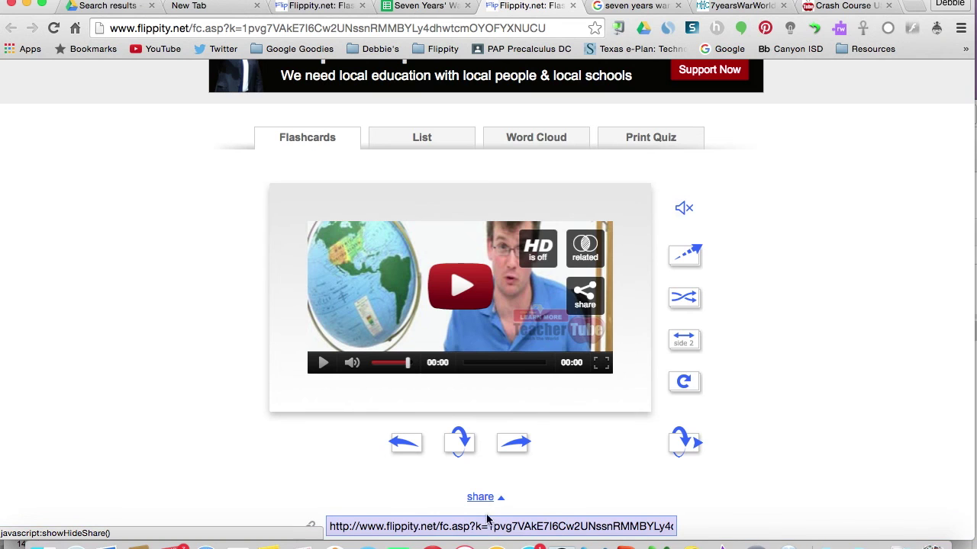
pyautogui.click(484, 527)
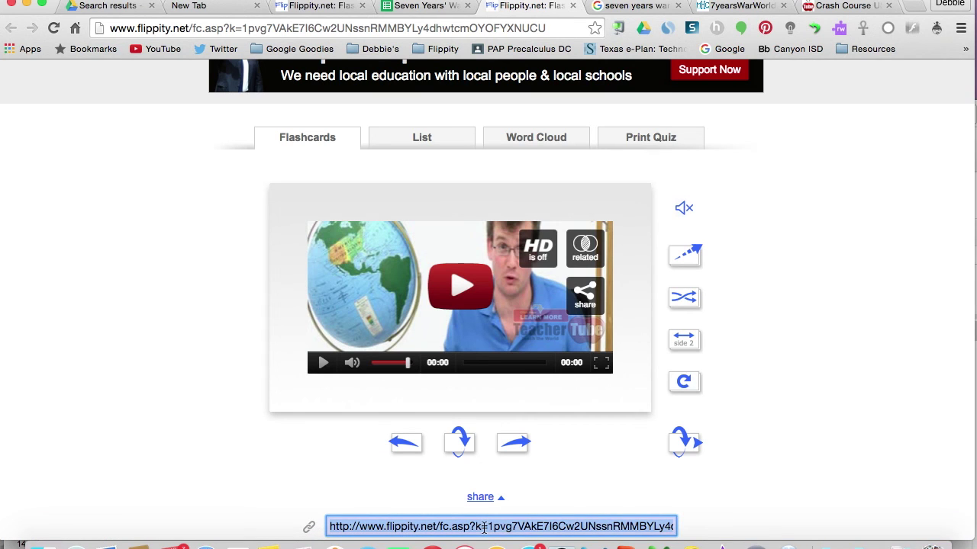
pyautogui.rightClick(484, 528)
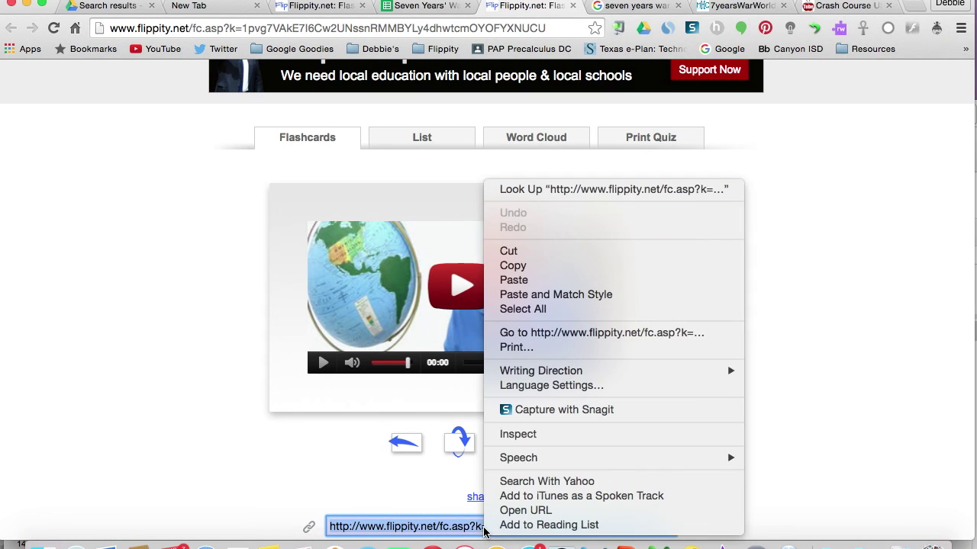
pyautogui.click(513, 267)
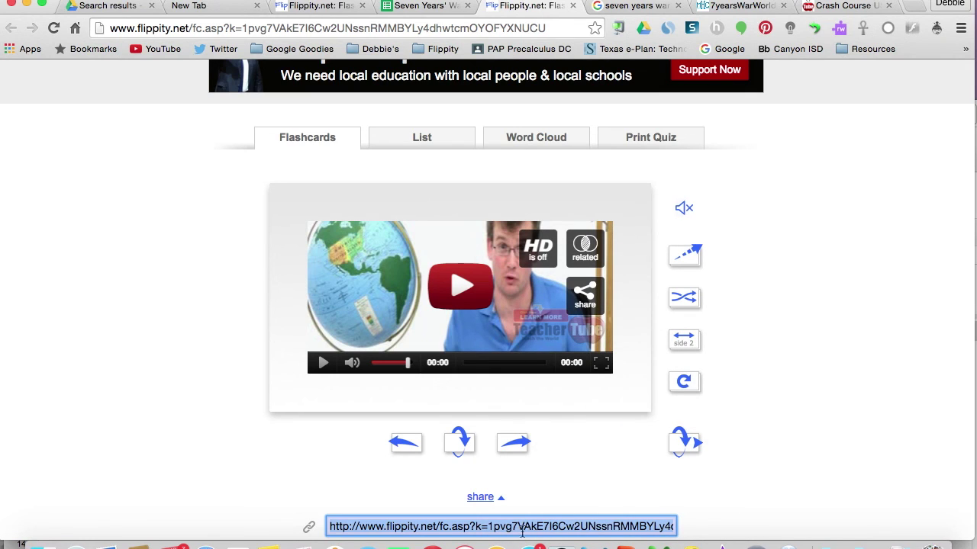